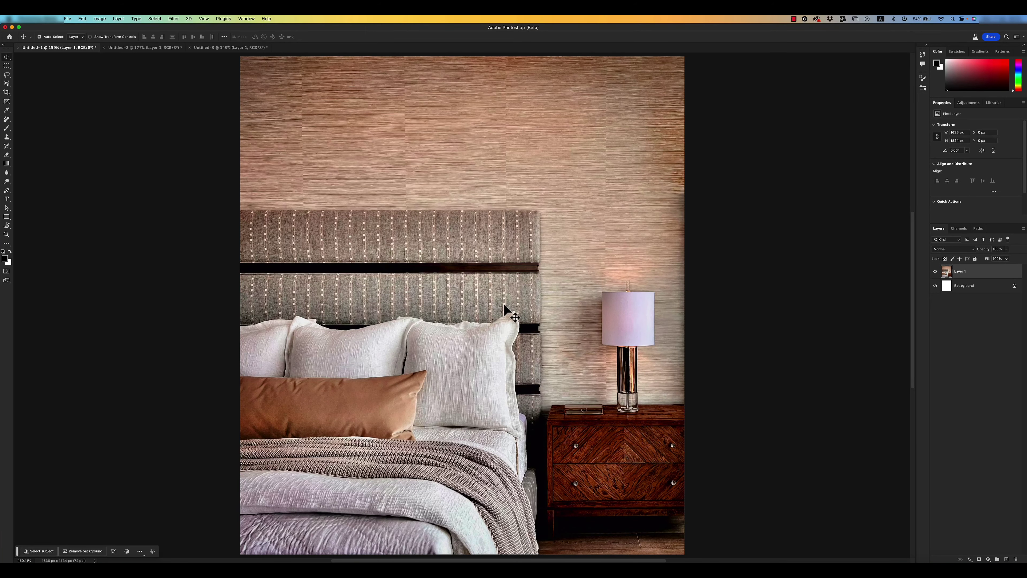
# Zoom in on the lamp and nightstand and select the Healing Brush Tool
pyautogui.moveTo(582, 353)
pyautogui.mouseDown()
pyautogui.moveTo(616, 385)
pyautogui.moveTo(486, 359)
pyautogui.mouseUp()
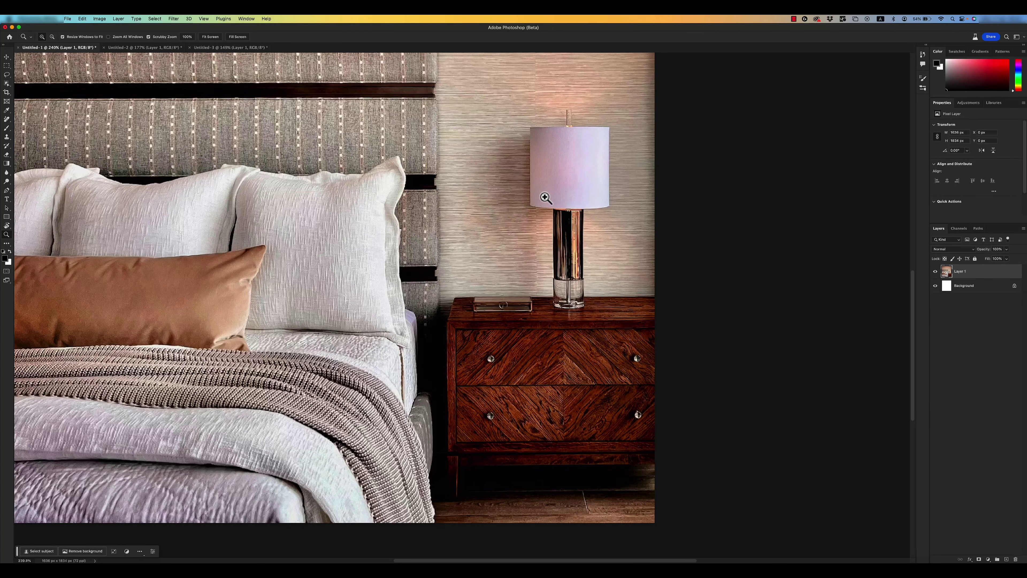
pyautogui.press('j')
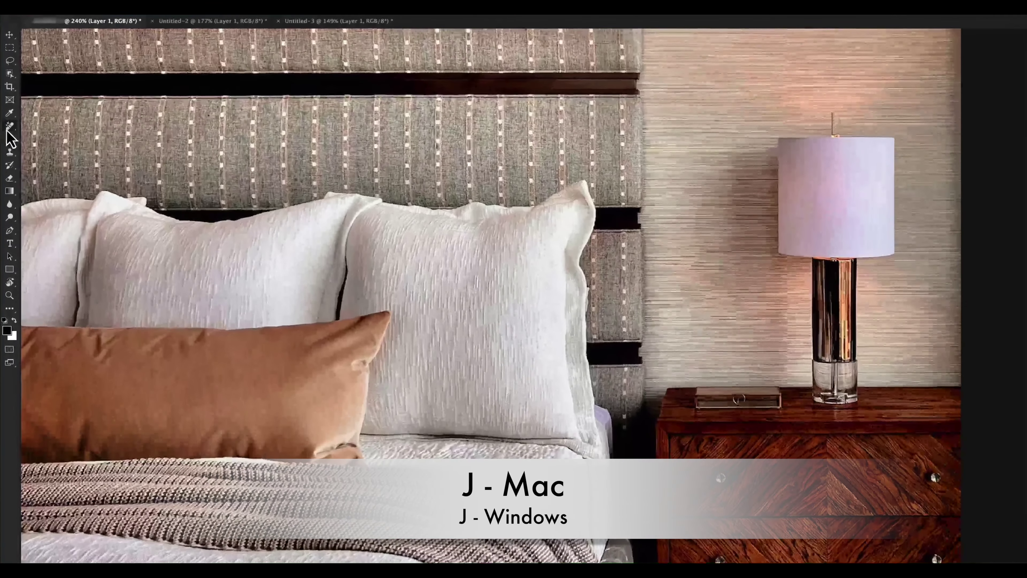
pyautogui.rightClick(8, 127)
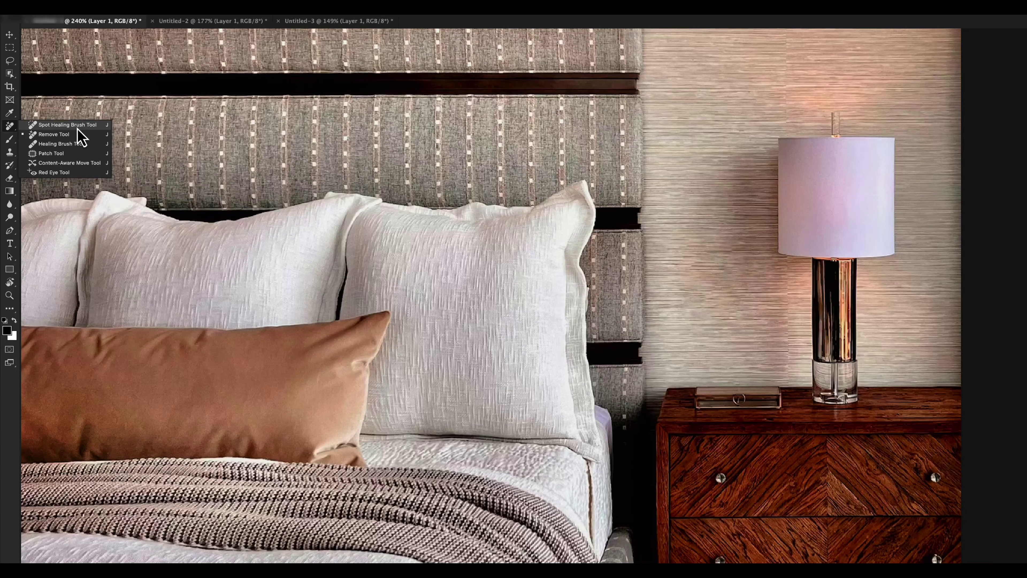
pyautogui.click(67, 145)
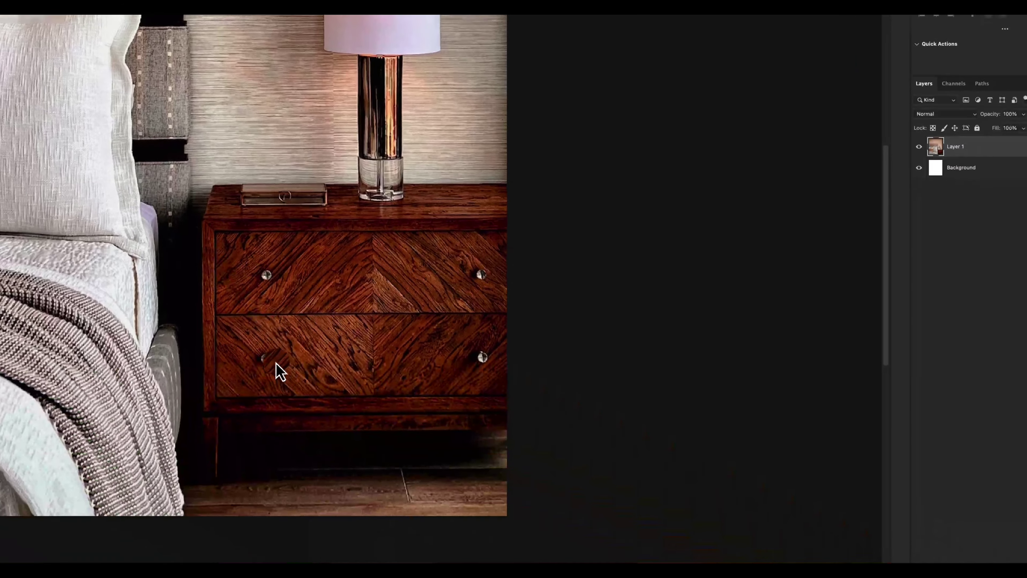
# Heal away the lower-left drawer knob and paint wood texture over the box on top
pyautogui.hotkey('ctrl', 'z')
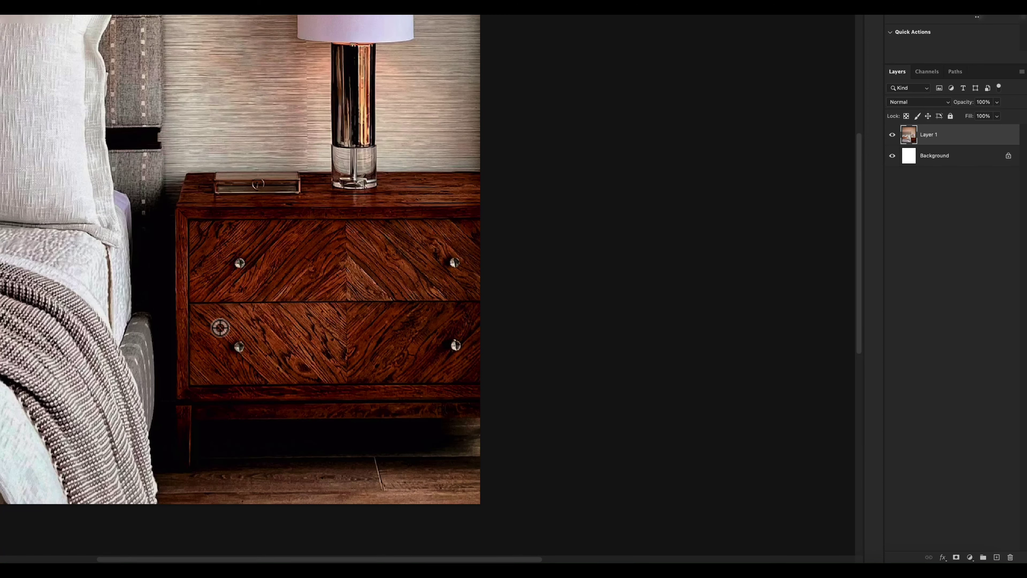
pyautogui.click(232, 344)
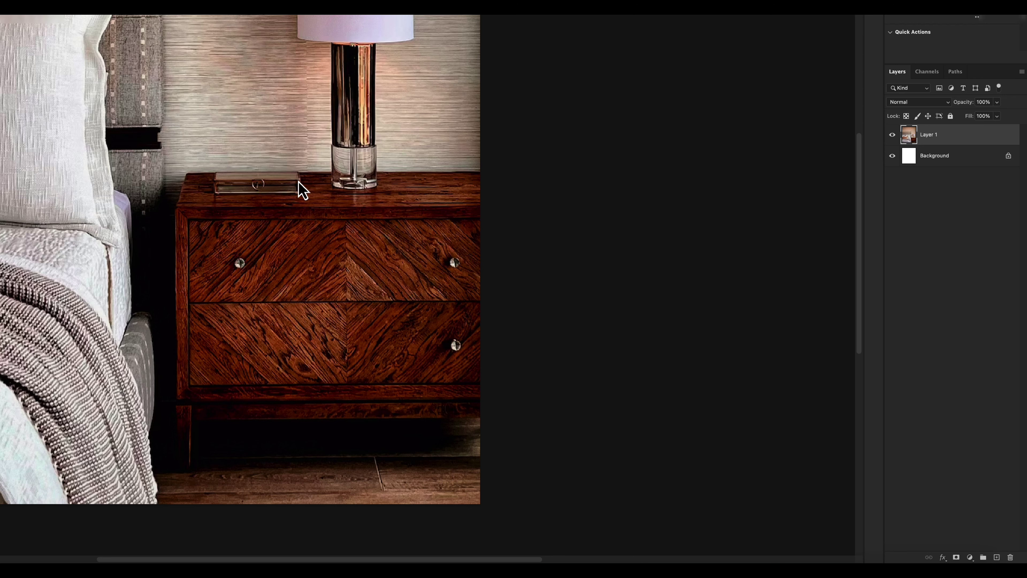
pyautogui.moveTo(299, 181); pyautogui.dragTo(260, 180)
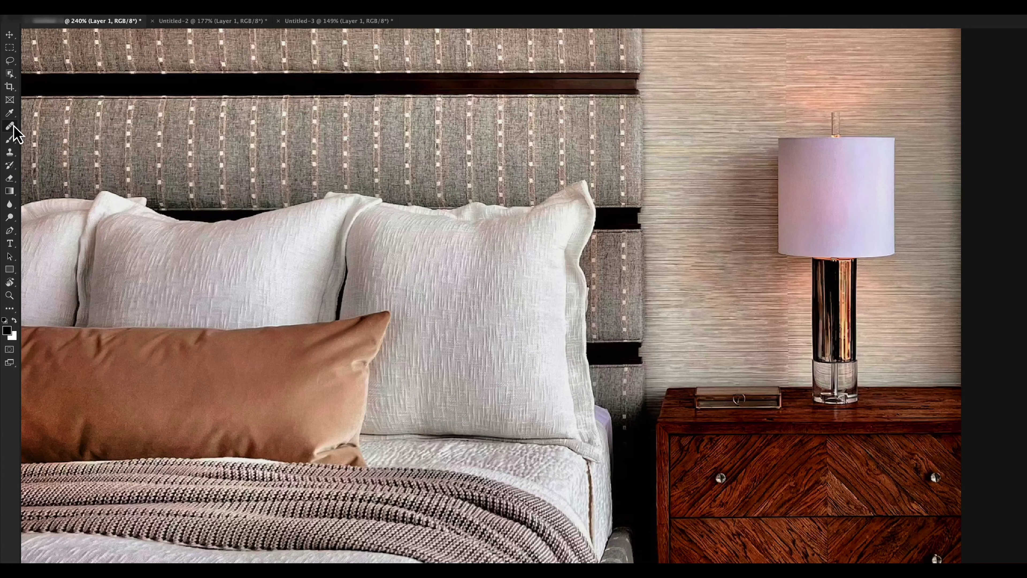
# Try erasing the nightstand box with the Remove Tool, then undo it
pyautogui.rightClick(13, 127)
pyautogui.click(42, 134)
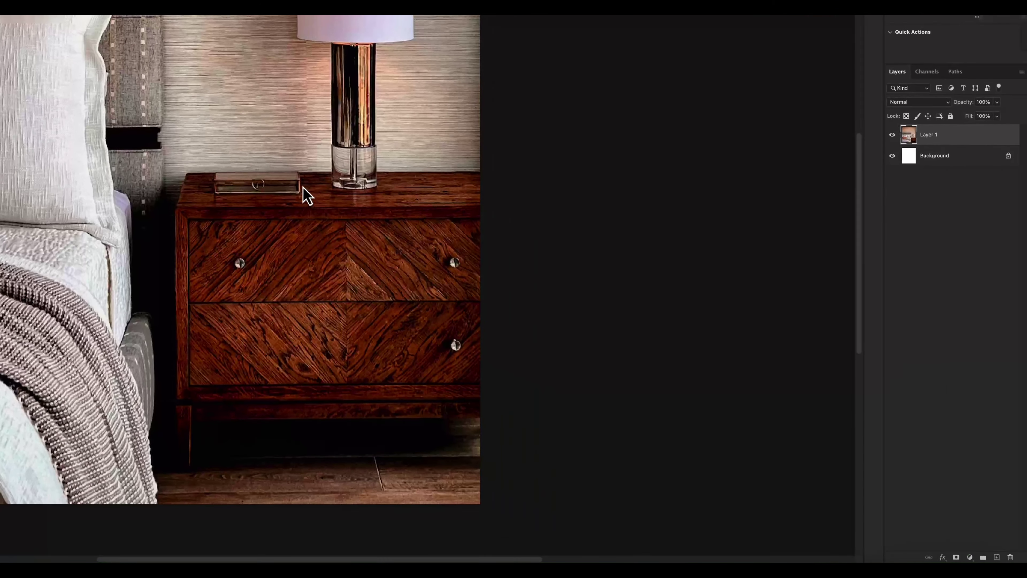
pyautogui.moveTo(307, 188); pyautogui.dragTo(218, 185)
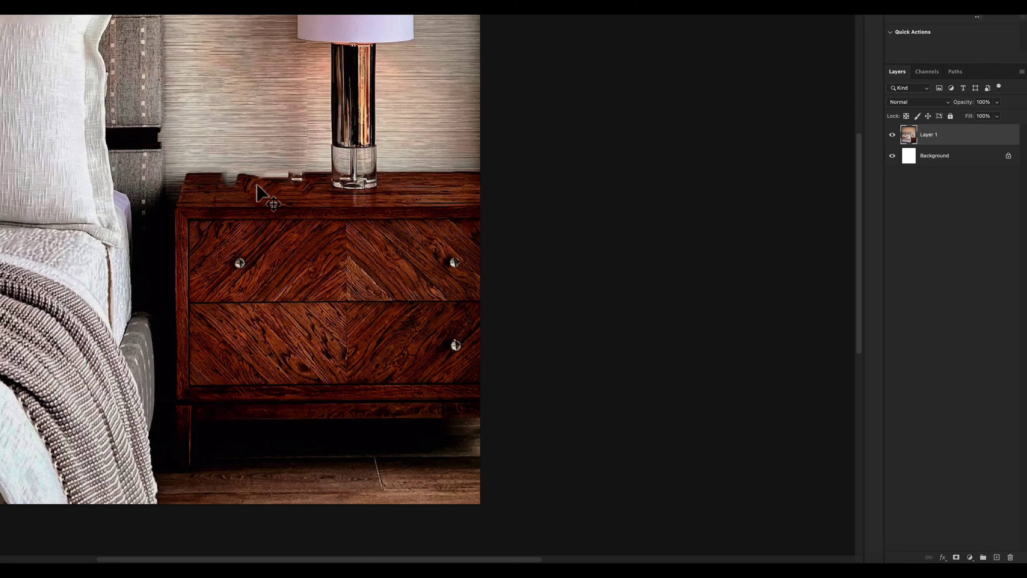
pyautogui.hotkey('ctrl', 'z')
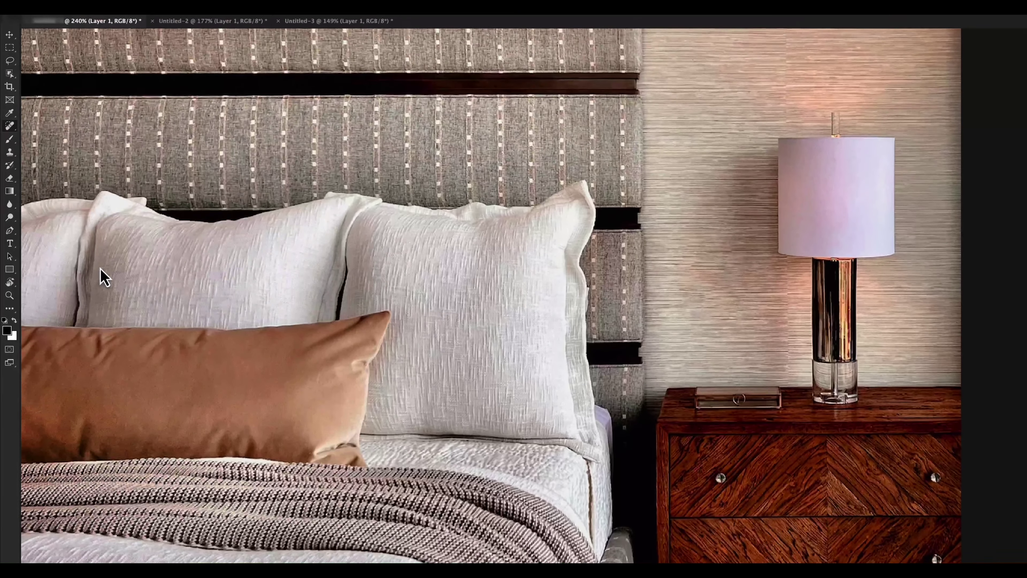
# With a smaller Remove Tool brush, erase the two right drawer knobs and the box on top
pyautogui.rightClick(10, 126)
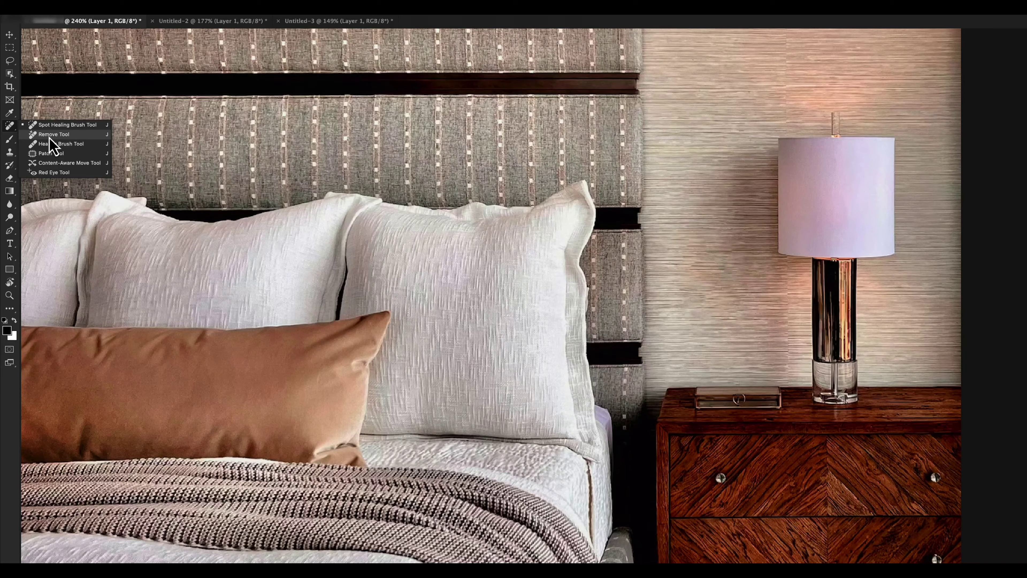
pyautogui.click(49, 135)
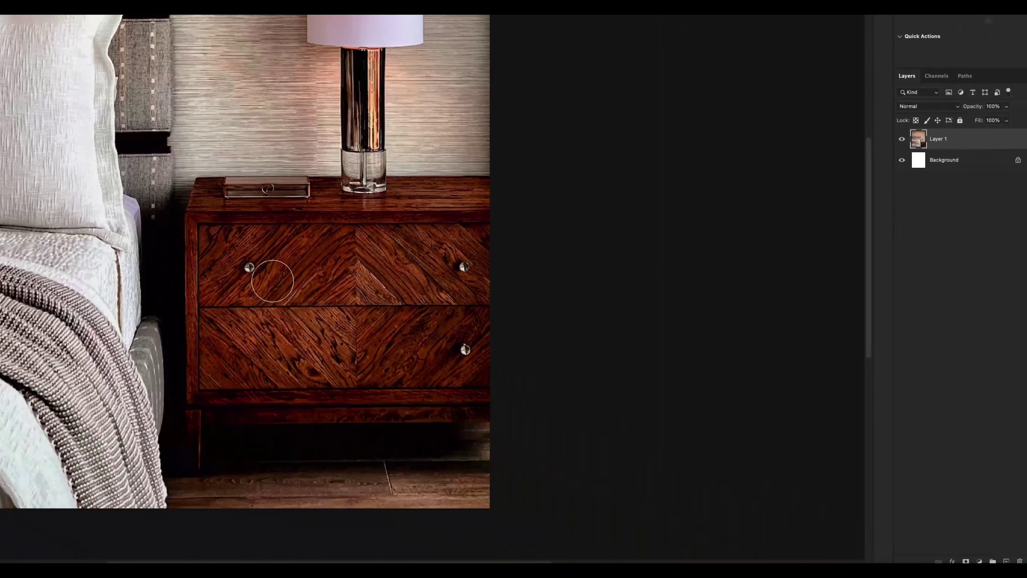
pyautogui.press('[')
pyautogui.press('[')
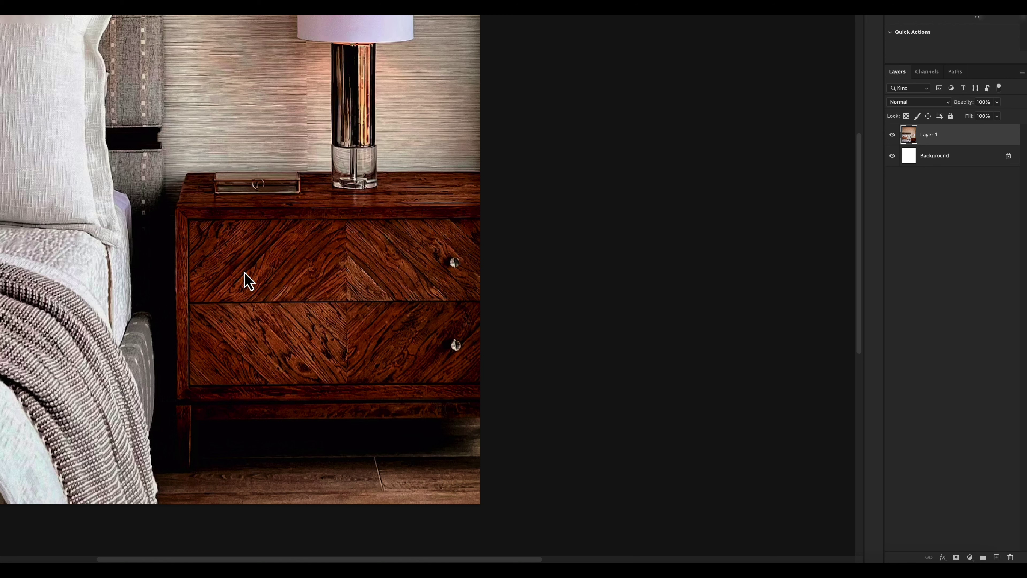
pyautogui.click(454, 264)
pyautogui.click(456, 345)
pyautogui.moveTo(264, 174)
pyautogui.mouseDown()
pyautogui.moveTo(220, 178)
pyautogui.moveTo(298, 189)
pyautogui.mouseUp()
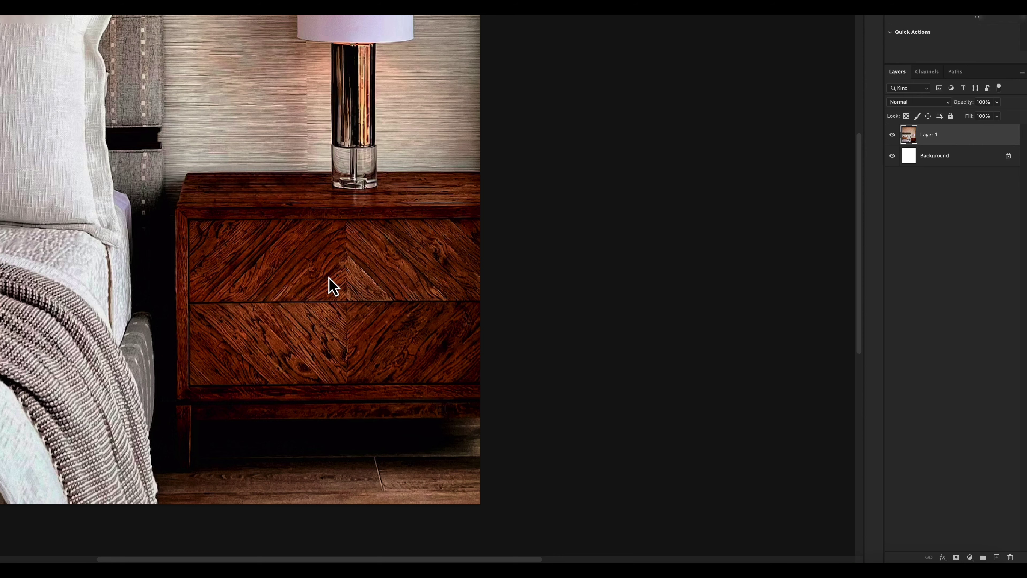
pyautogui.moveTo(387, 154); pyautogui.dragTo(387, 303)
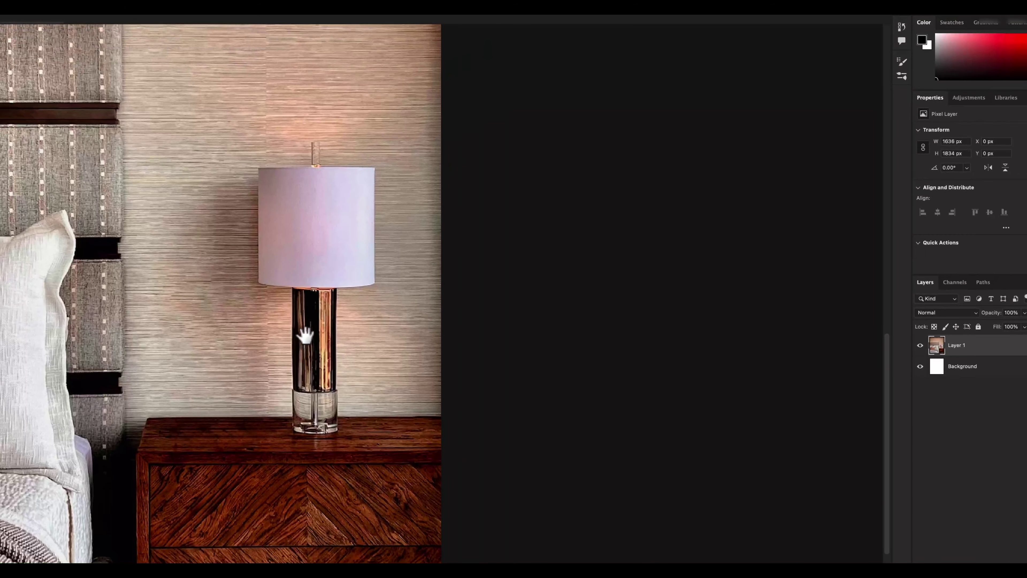
# Resize the Remove brush and paint over the table lamp from shade to base to erase it
pyautogui.moveTo(306, 335); pyautogui.dragTo(302, 340)
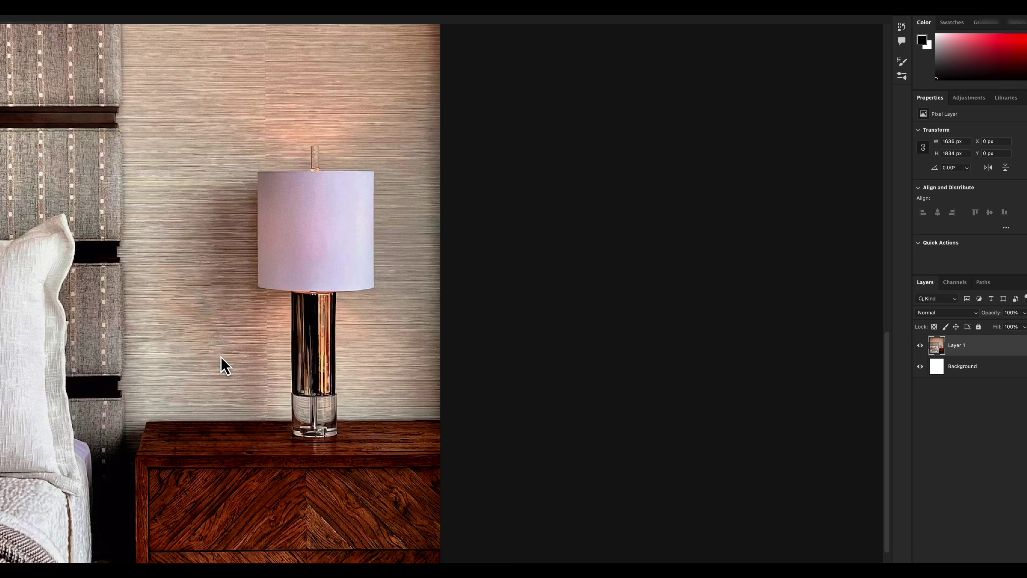
pyautogui.press(']')
pyautogui.press(']')
pyautogui.press(']')
pyautogui.press(']')
pyautogui.press(']')
pyautogui.press('[')
pyautogui.press('[')
pyautogui.moveTo(315, 164)
pyautogui.mouseDown()
pyautogui.moveTo(277, 186)
pyautogui.moveTo(186, 298)
pyautogui.moveTo(254, 373)
pyautogui.mouseUp()
pyautogui.moveTo(288, 379)
pyautogui.mouseDown()
pyautogui.moveTo(365, 230)
pyautogui.moveTo(289, 284)
pyautogui.moveTo(318, 308)
pyautogui.moveTo(314, 423)
pyautogui.mouseUp()
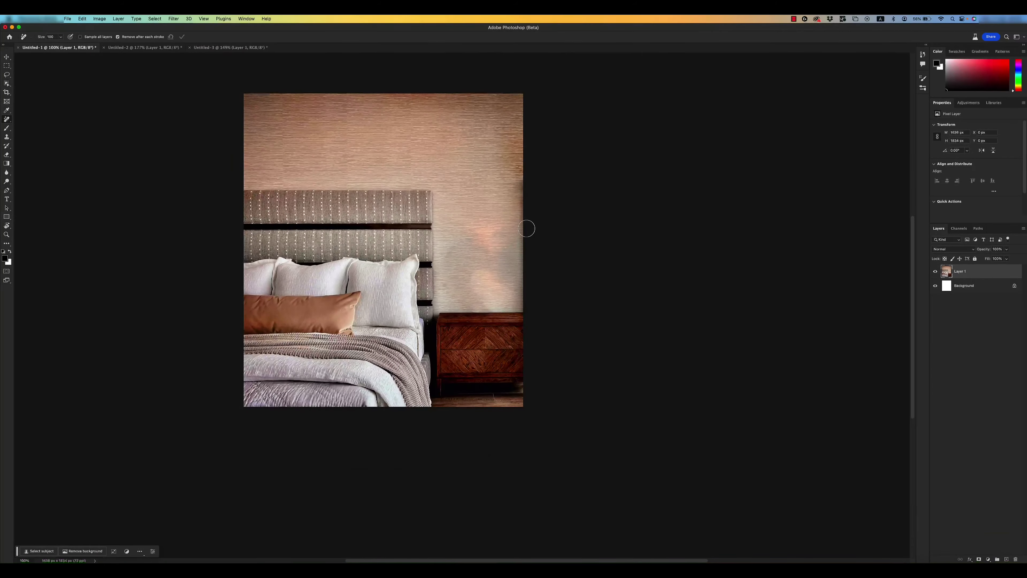
pyautogui.hotkey('ctrl', '0')
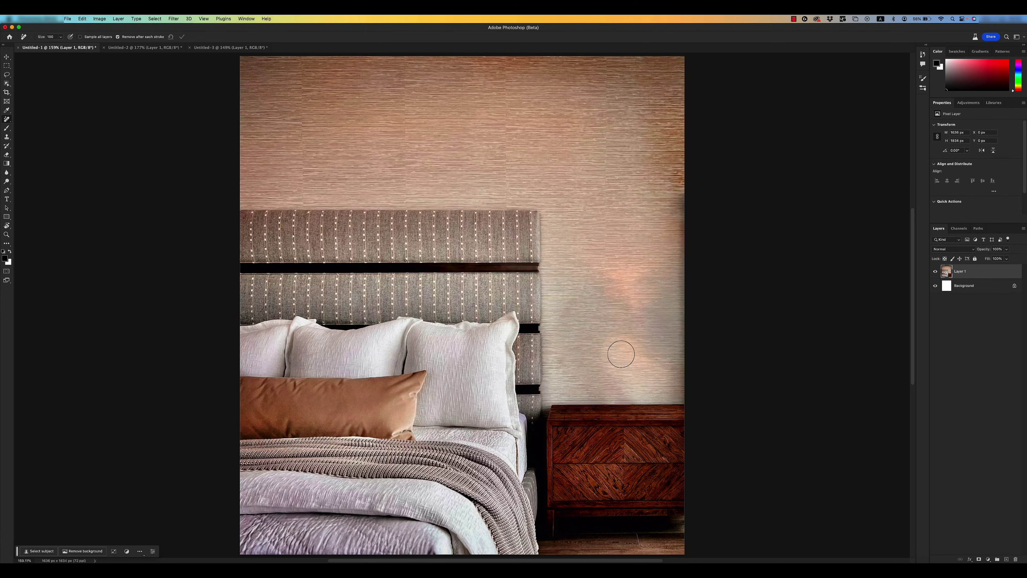
# Erase the wall glare beside the headboard, then switch to the Untitled-2 watch photo
pyautogui.moveTo(623, 350)
pyautogui.mouseDown()
pyautogui.moveTo(638, 339)
pyautogui.moveTo(594, 275)
pyautogui.moveTo(630, 282)
pyautogui.mouseUp()
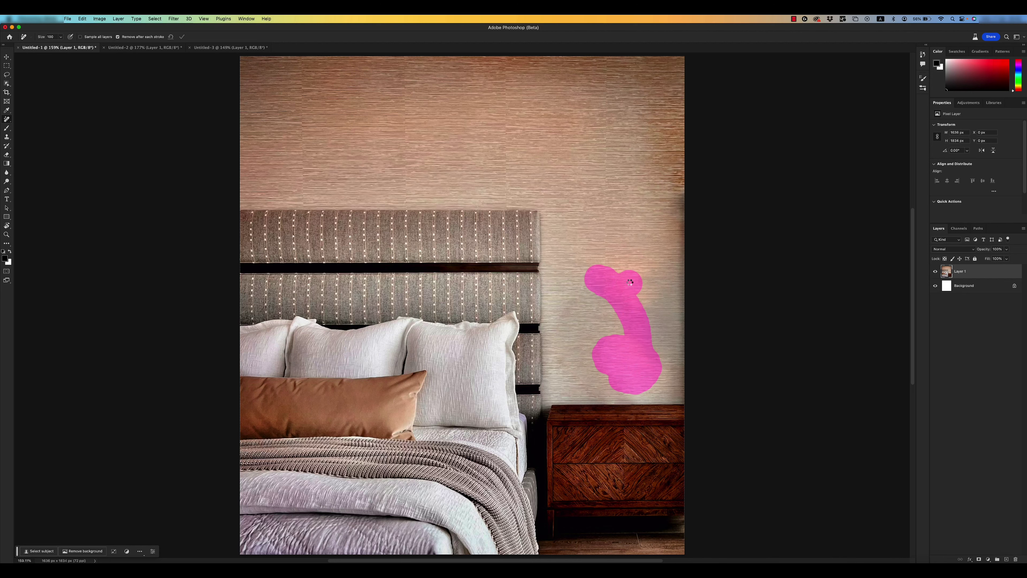
pyautogui.moveTo(631, 290); pyautogui.dragTo(632, 294)
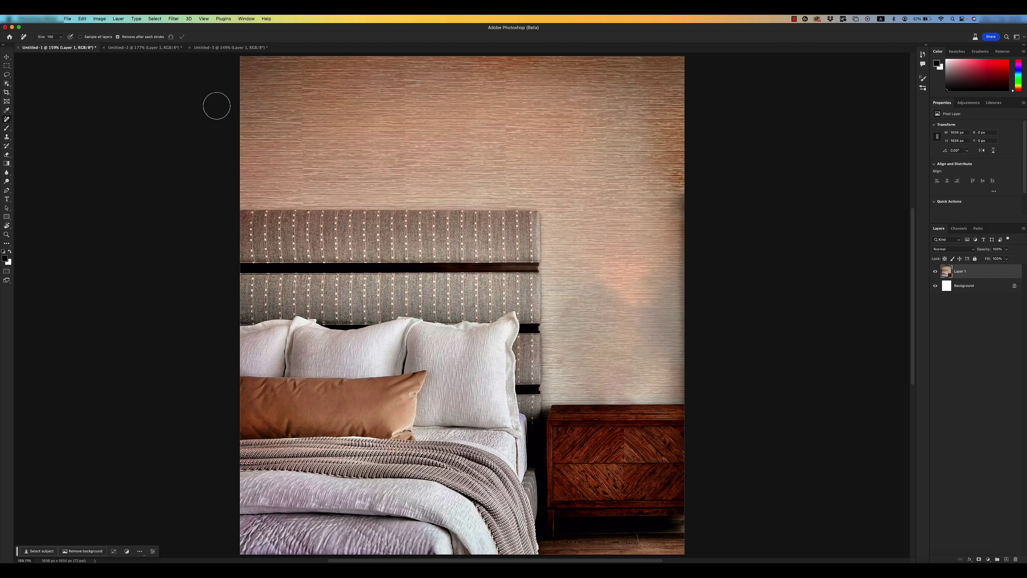
pyautogui.click(123, 49)
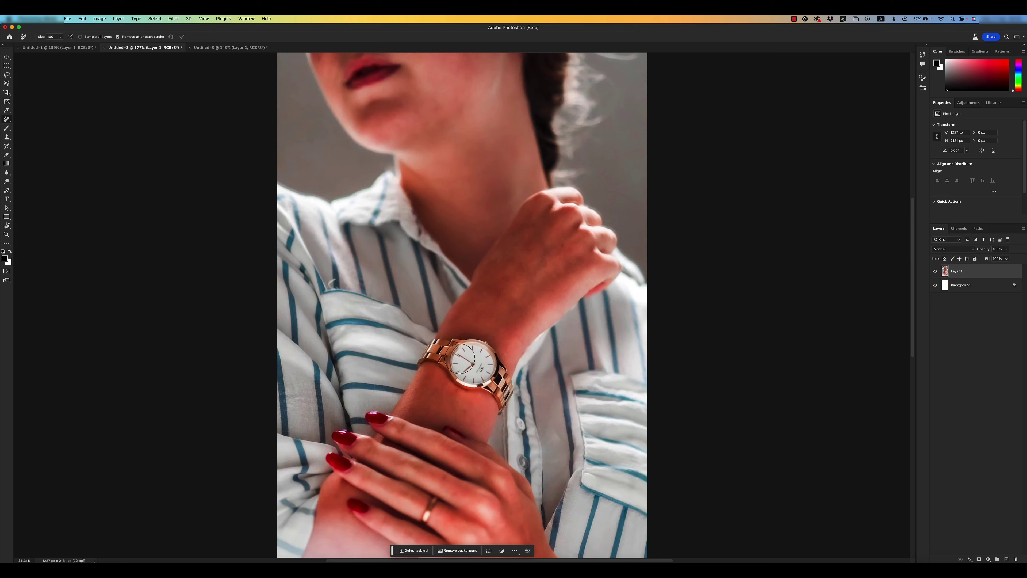
# Zoom in on the hand and erase the ring with a size-70 Remove Tool brush
pyautogui.press('z')
pyautogui.moveTo(424, 504)
pyautogui.mouseDown()
pyautogui.moveTo(455, 467)
pyautogui.moveTo(488, 316)
pyautogui.mouseUp()
pyautogui.keyDown('alt'); pyautogui.click(456, 467); pyautogui.keyUp('alt')
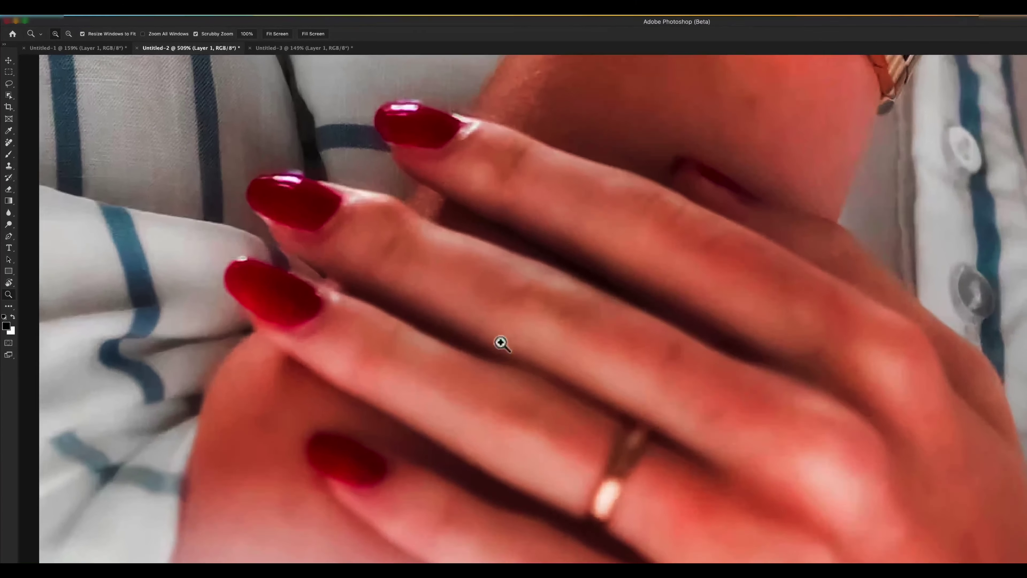
pyautogui.press('j')
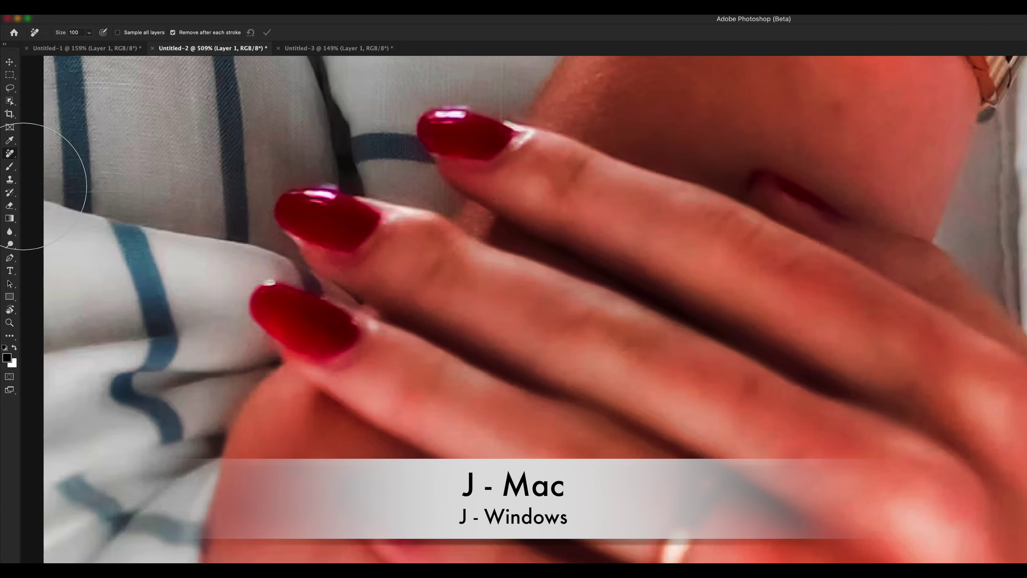
pyautogui.rightClick(9, 154)
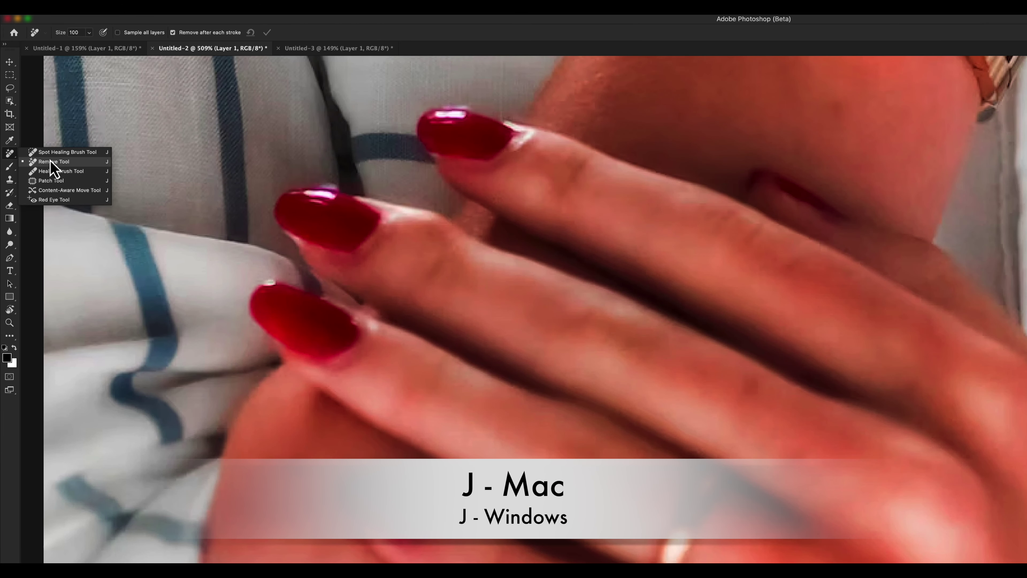
pyautogui.click(62, 167)
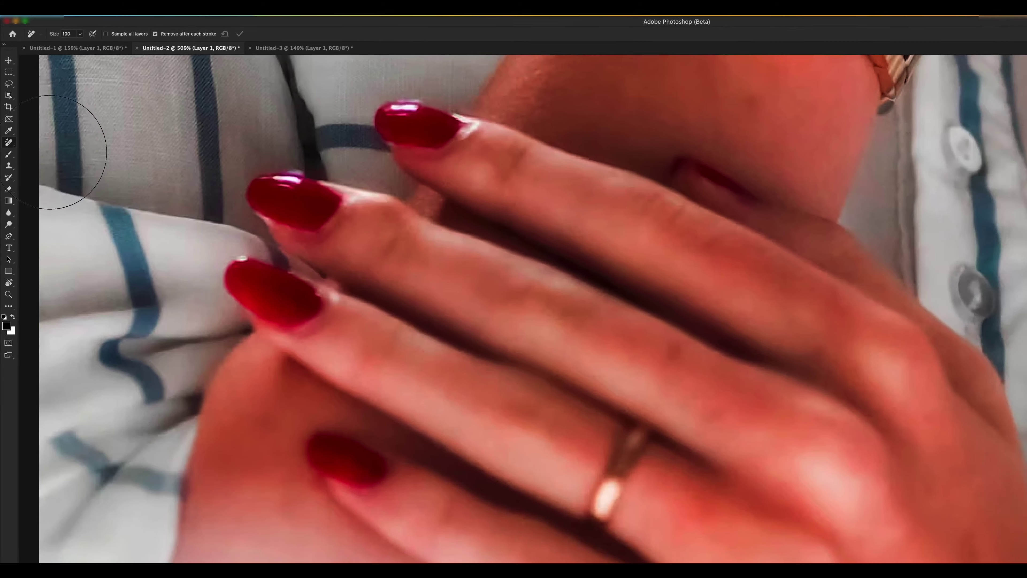
pyautogui.press('[')
pyautogui.press('[')
pyautogui.press('[')
pyautogui.press('[')
pyautogui.press('[')
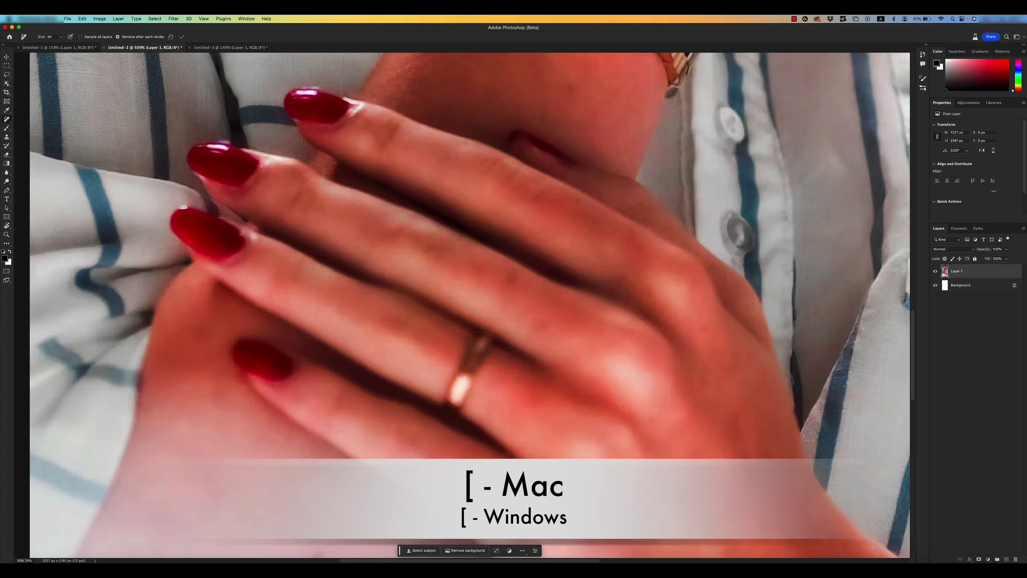
pyautogui.moveTo(478, 344)
pyautogui.mouseDown()
pyautogui.moveTo(456, 405)
pyautogui.moveTo(470, 350)
pyautogui.mouseUp()
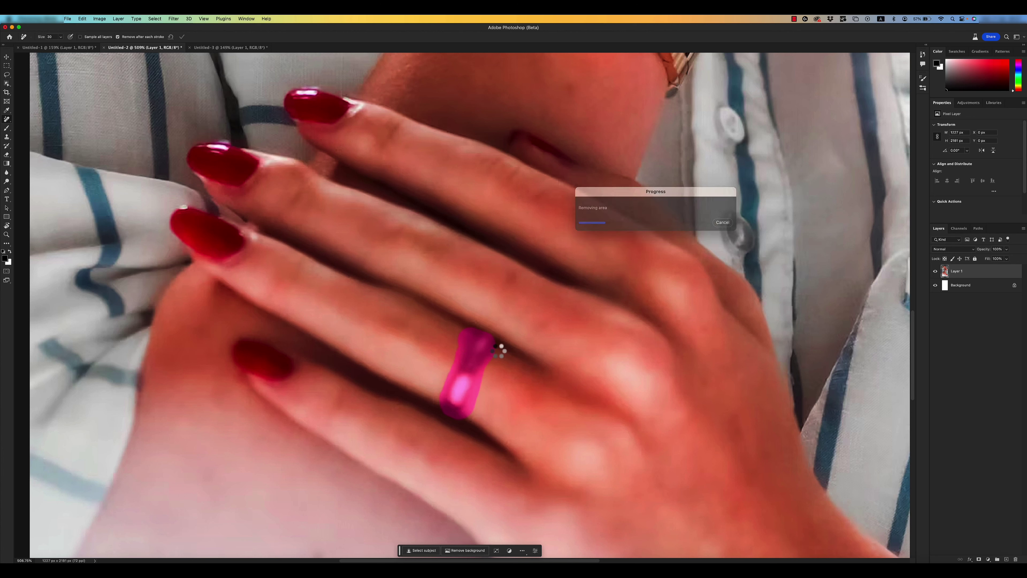
# Zoom in closely on the wristwatch with the Remove Tool ready
pyautogui.press('super+1')
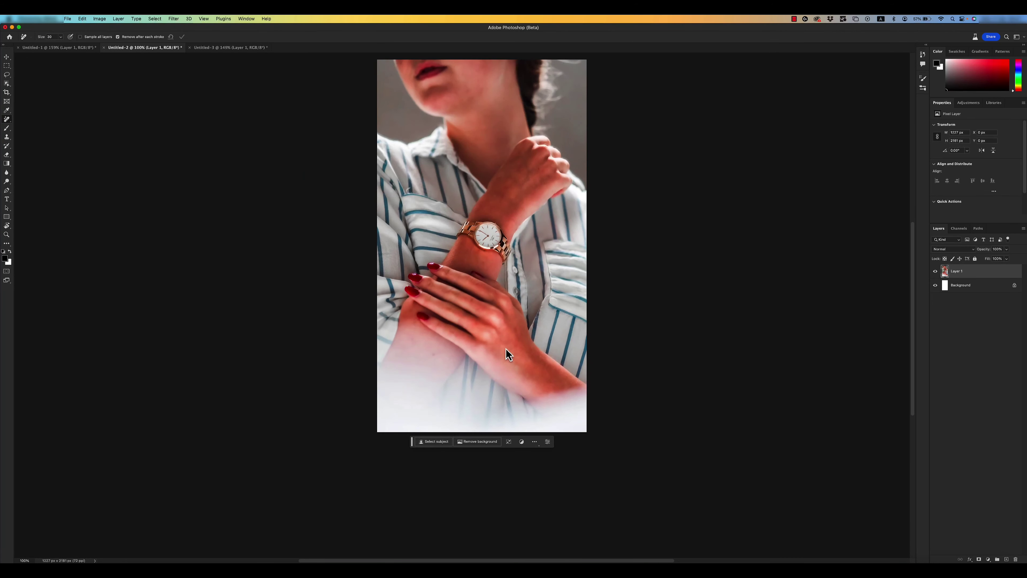
pyautogui.press('z')
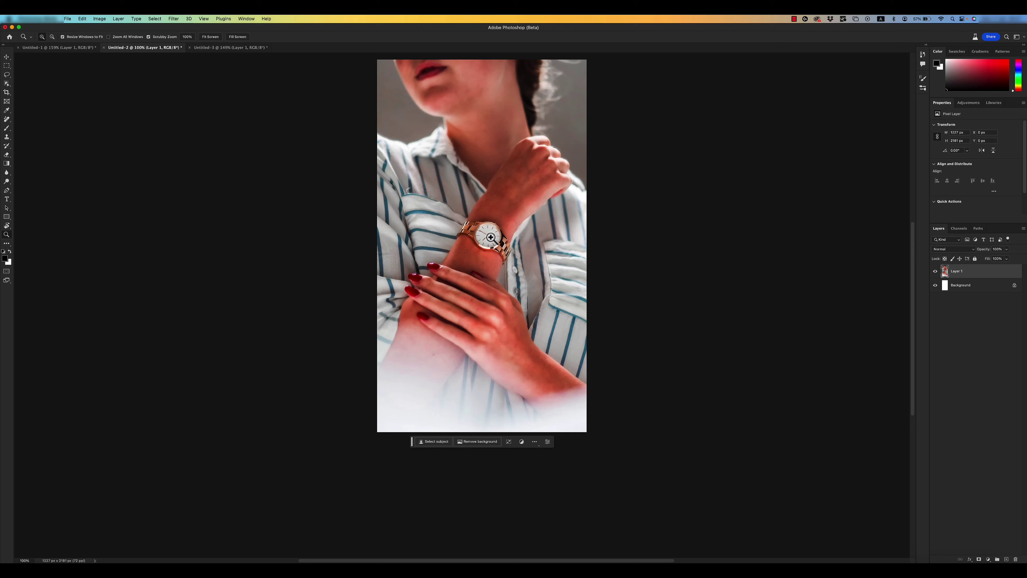
pyautogui.moveTo(486, 231)
pyautogui.mouseDown()
pyautogui.moveTo(504, 213)
pyautogui.moveTo(488, 237)
pyautogui.mouseUp()
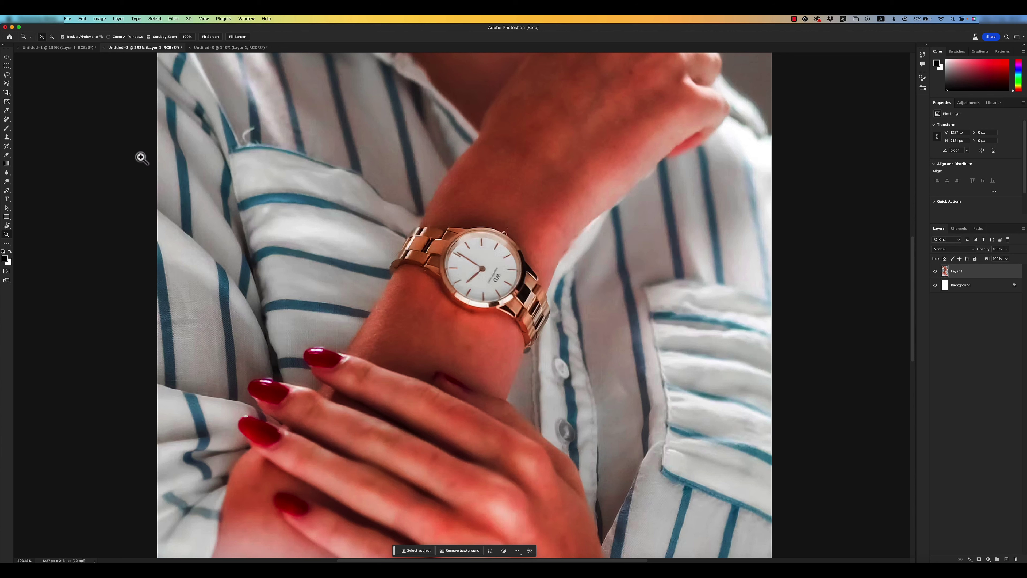
pyautogui.click(7, 121)
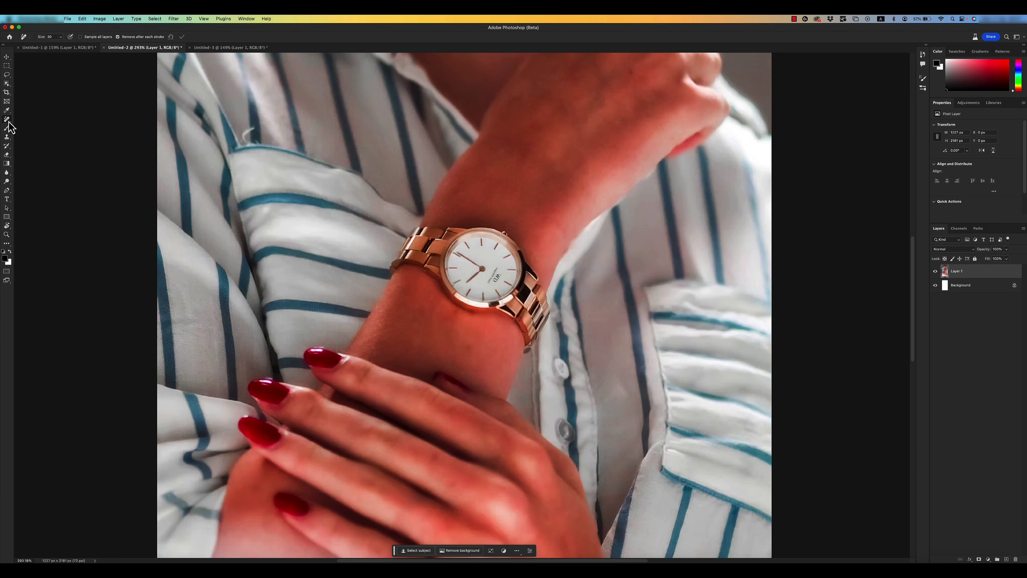
# Paint the Remove Tool over the rose-gold watch and leftover wrist marks, then fit the image
pyautogui.rightClick(8, 121)
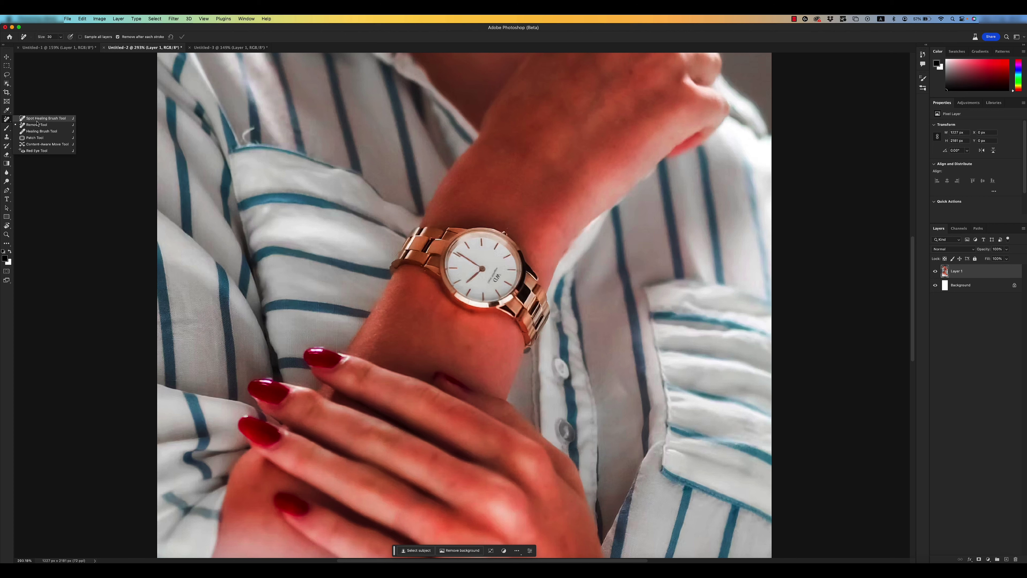
pyautogui.click(37, 126)
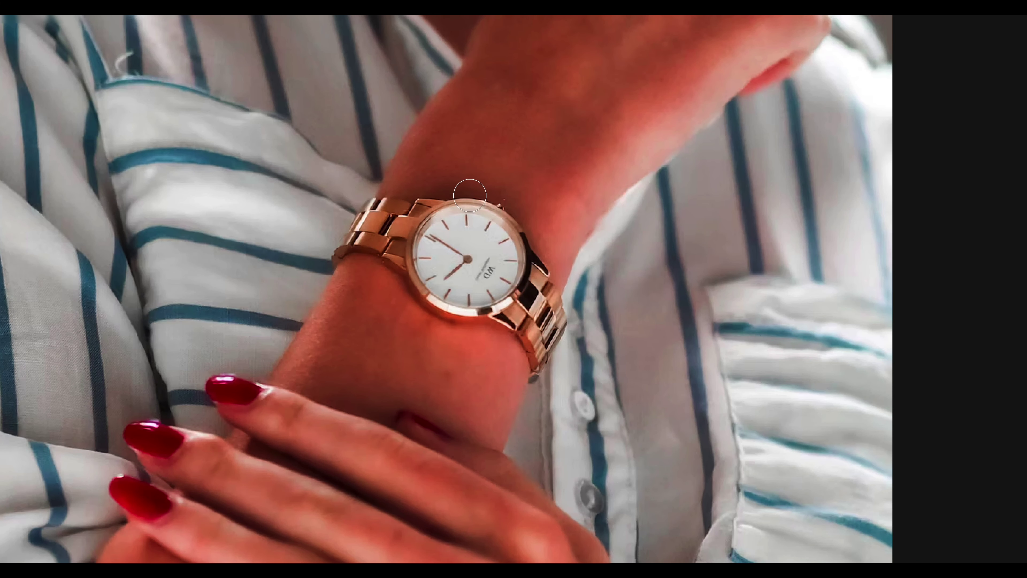
pyautogui.moveTo(502, 193)
pyautogui.mouseDown()
pyautogui.moveTo(372, 209)
pyautogui.moveTo(342, 252)
pyautogui.moveTo(419, 287)
pyautogui.moveTo(526, 365)
pyautogui.moveTo(552, 334)
pyautogui.moveTo(556, 303)
pyautogui.moveTo(499, 192)
pyautogui.moveTo(356, 219)
pyautogui.moveTo(460, 278)
pyautogui.moveTo(417, 250)
pyautogui.moveTo(463, 298)
pyautogui.moveTo(507, 291)
pyautogui.moveTo(524, 301)
pyautogui.moveTo(538, 336)
pyautogui.moveTo(497, 214)
pyautogui.moveTo(409, 218)
pyautogui.moveTo(518, 294)
pyautogui.moveTo(476, 253)
pyautogui.mouseUp()
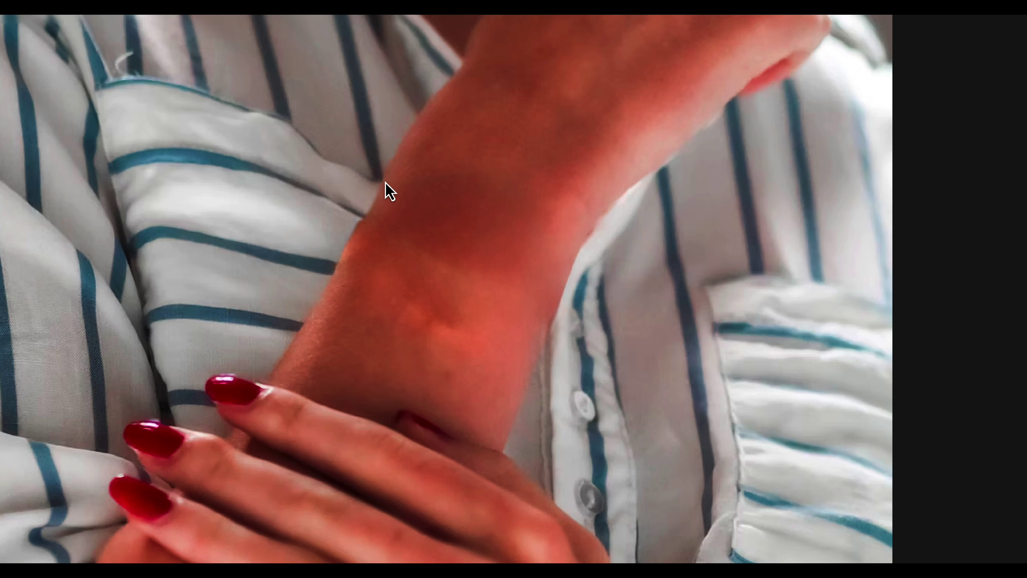
pyautogui.moveTo(385, 186); pyautogui.dragTo(366, 229)
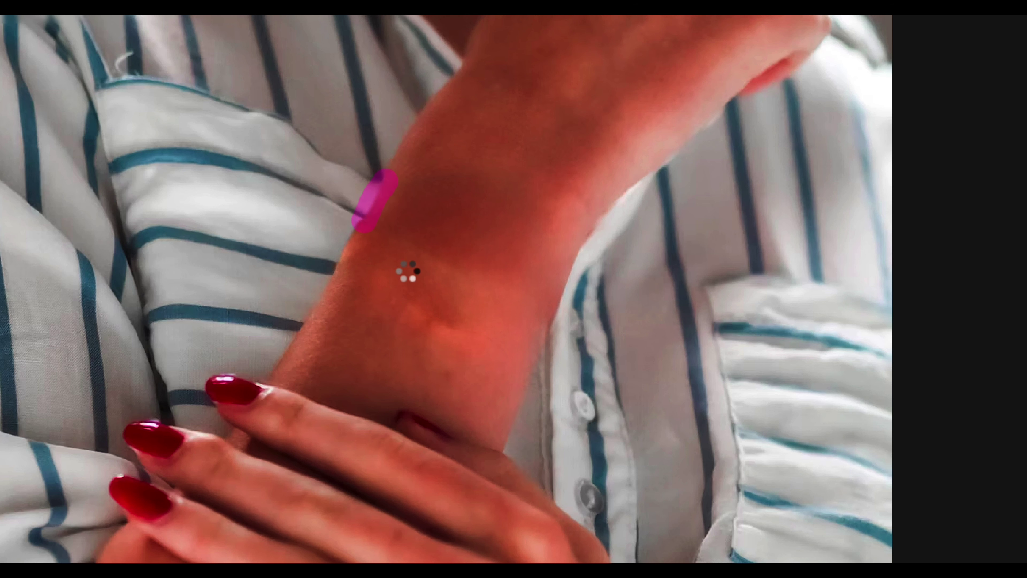
pyautogui.moveTo(440, 255)
pyautogui.mouseDown()
pyautogui.moveTo(490, 288)
pyautogui.moveTo(478, 309)
pyautogui.mouseUp()
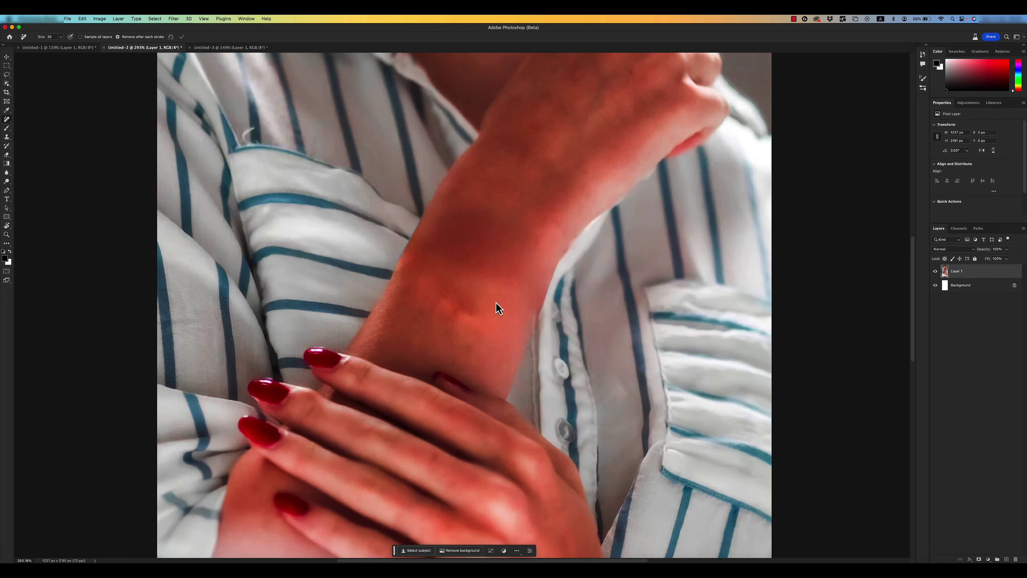
pyautogui.press('super+1')
pyautogui.press('super+0')
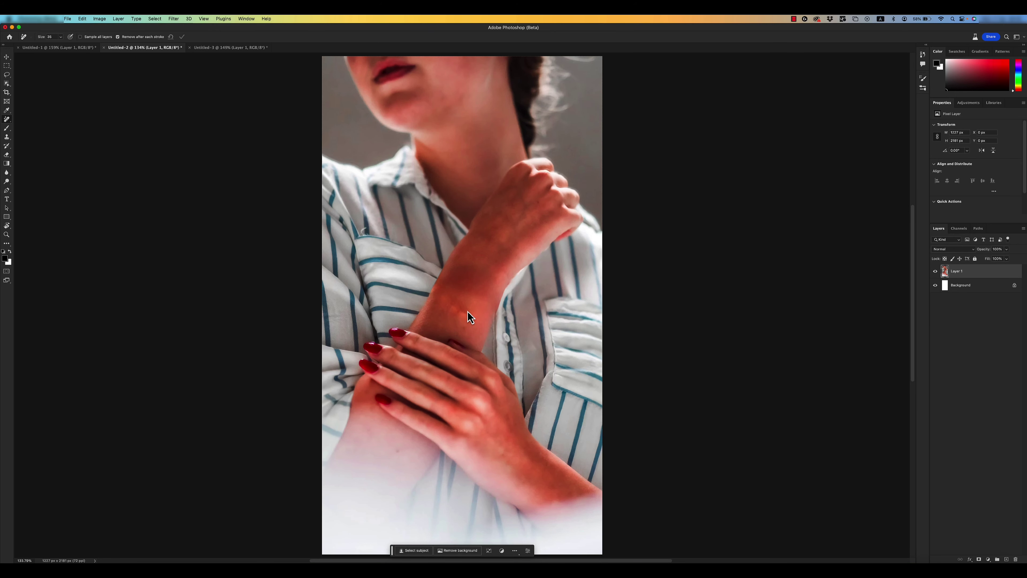
pyautogui.press(']')
pyautogui.press(']')
pyautogui.press(']')
# Erase the last forearm mark, then view the Untitled-3 jail-bars photo at 100%
pyautogui.moveTo(466, 313)
pyautogui.mouseDown()
pyautogui.moveTo(452, 307)
pyautogui.moveTo(470, 302)
pyautogui.mouseUp()
pyautogui.moveTo(458, 325); pyautogui.dragTo(440, 305)
pyautogui.click(235, 47)
pyautogui.press('super+1')
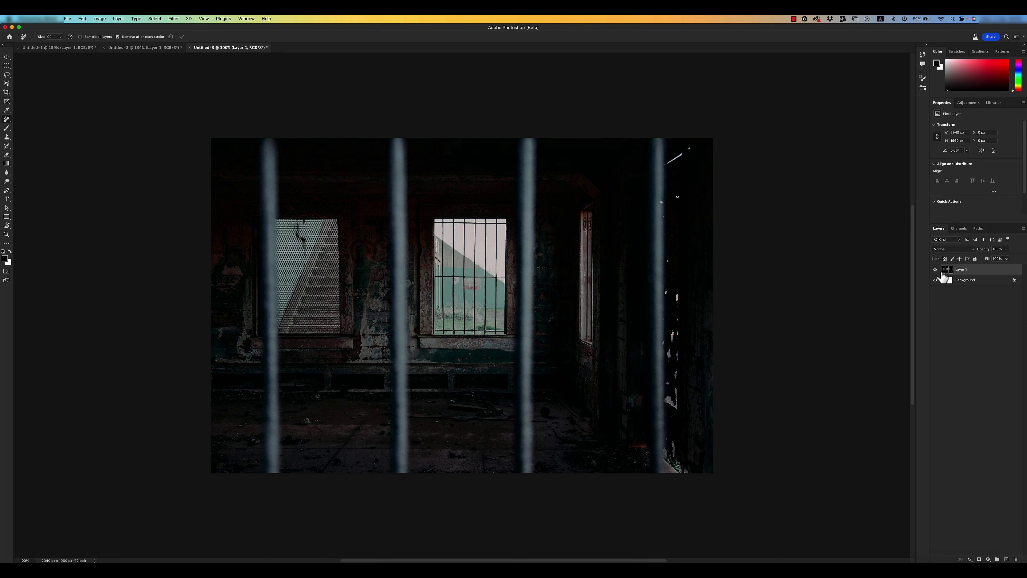
# Enlarge the brush to 150 and try painting out the third bar, undoing both attempts
pyautogui.click(935, 269)
pyautogui.press(']')
pyautogui.press(']')
pyautogui.press(']')
pyautogui.moveTo(530, 145); pyautogui.dragTo(522, 402)
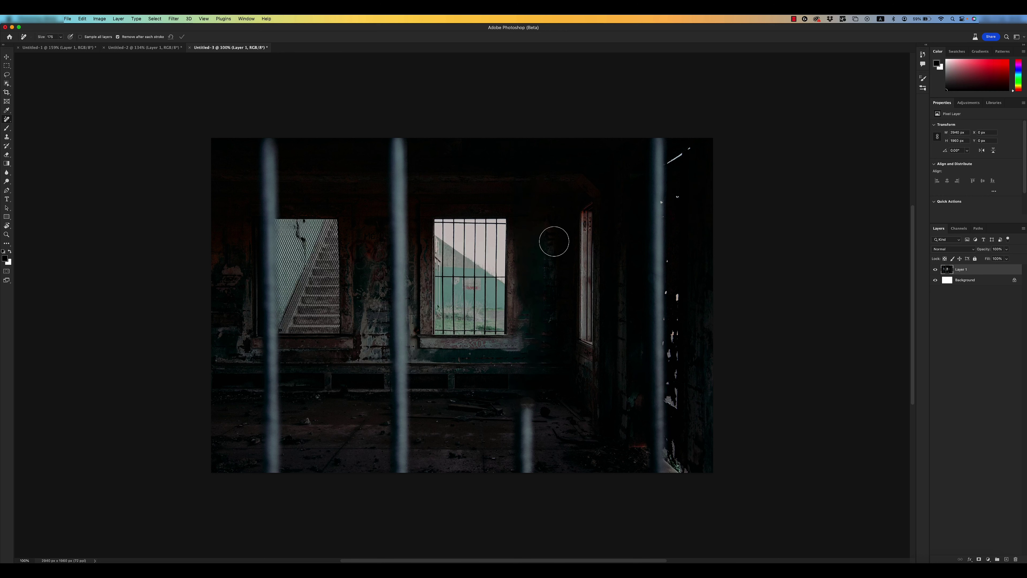
pyautogui.hotkey('ctrl', 'z')
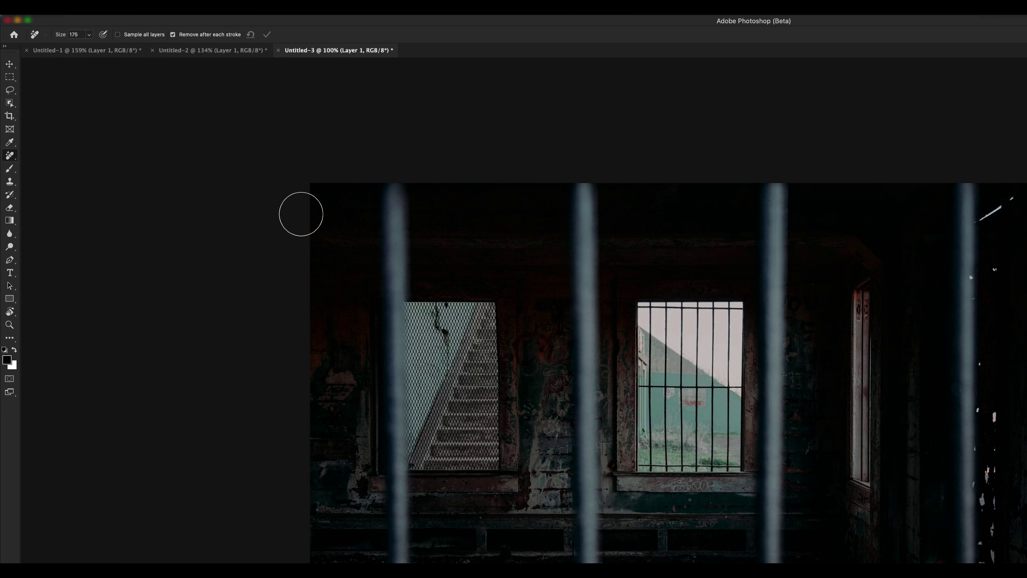
pyautogui.moveTo(584, 194); pyautogui.dragTo(594, 231)
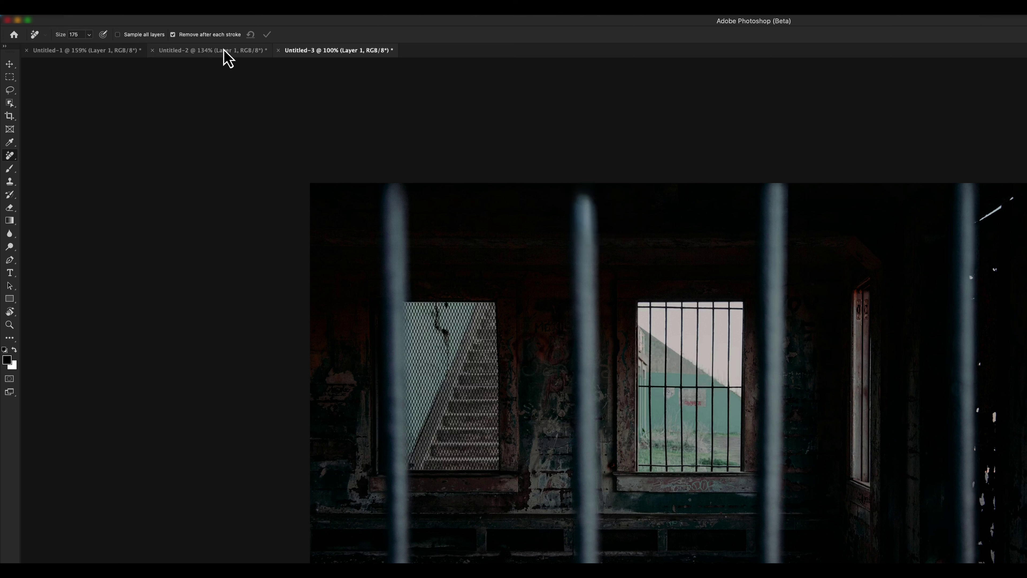
pyautogui.hotkey('ctrl', 'z')
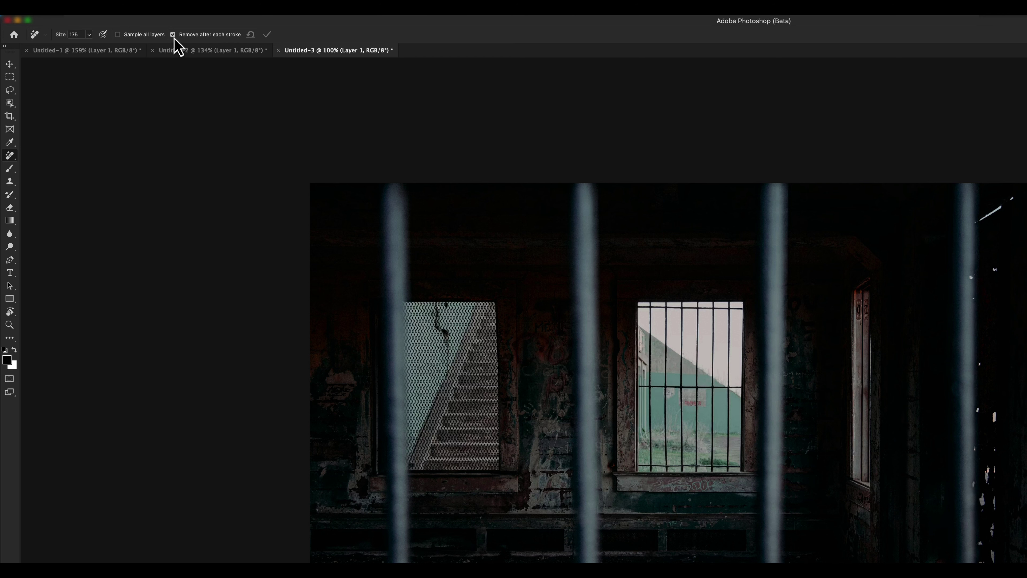
# Turn off Remove after each stroke and erase the third bar with a straight top-to-bottom stroke
pyautogui.click(173, 35)
pyautogui.click(778, 189)
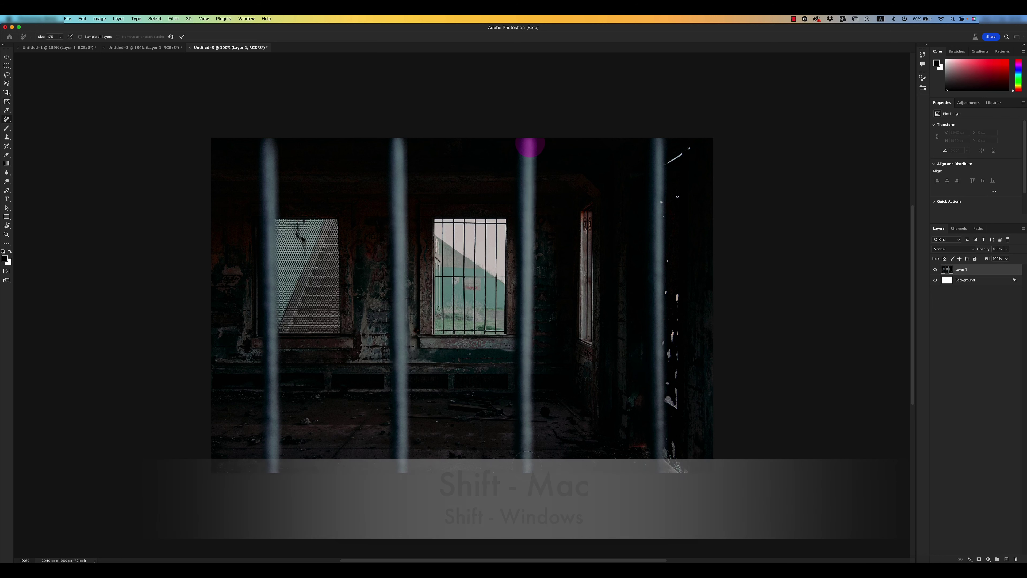
pyautogui.keyDown('shift'); pyautogui.click(525, 467); pyautogui.keyUp('shift')
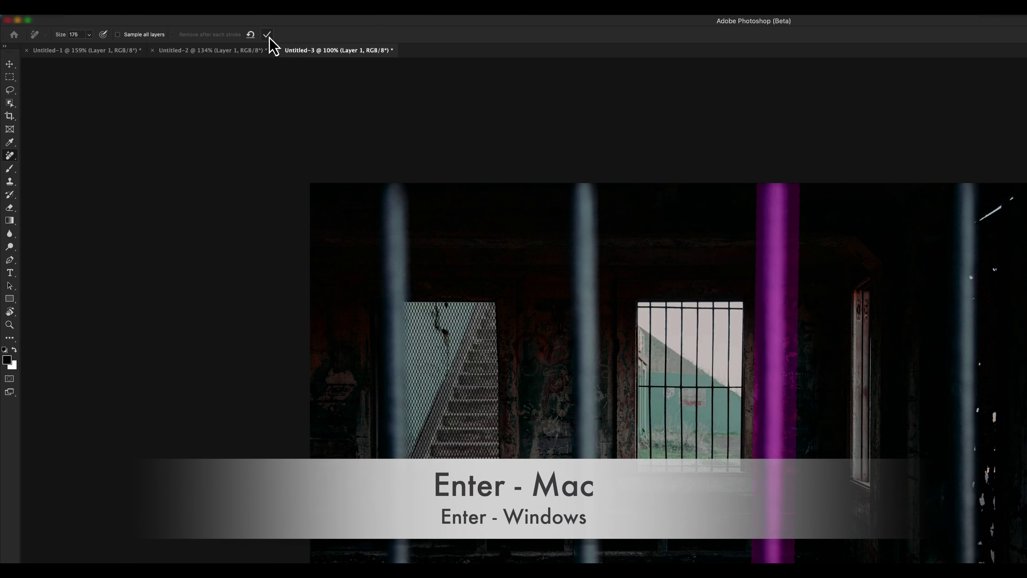
pyautogui.click(269, 37)
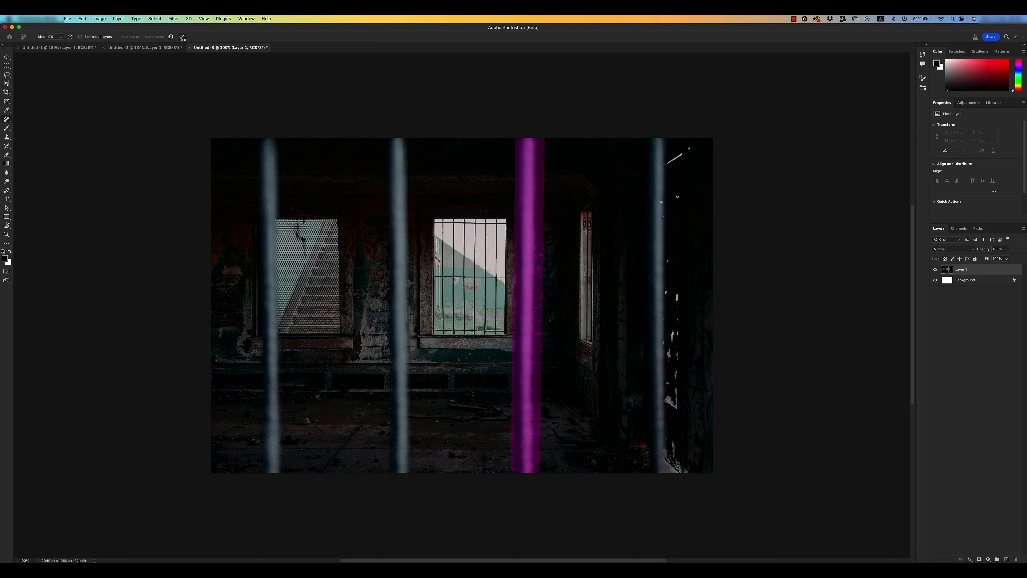
pyautogui.click(181, 37)
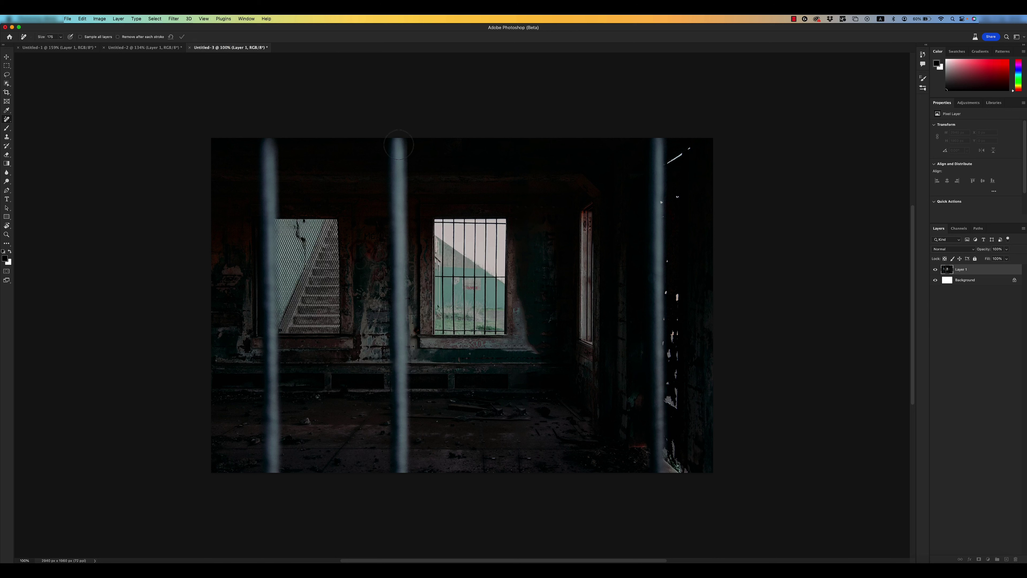
pyautogui.click(398, 147)
# Mark straight strokes down the second and rightmost bars for removal
pyautogui.keyDown('shift'); pyautogui.click(400, 467); pyautogui.keyUp('shift')
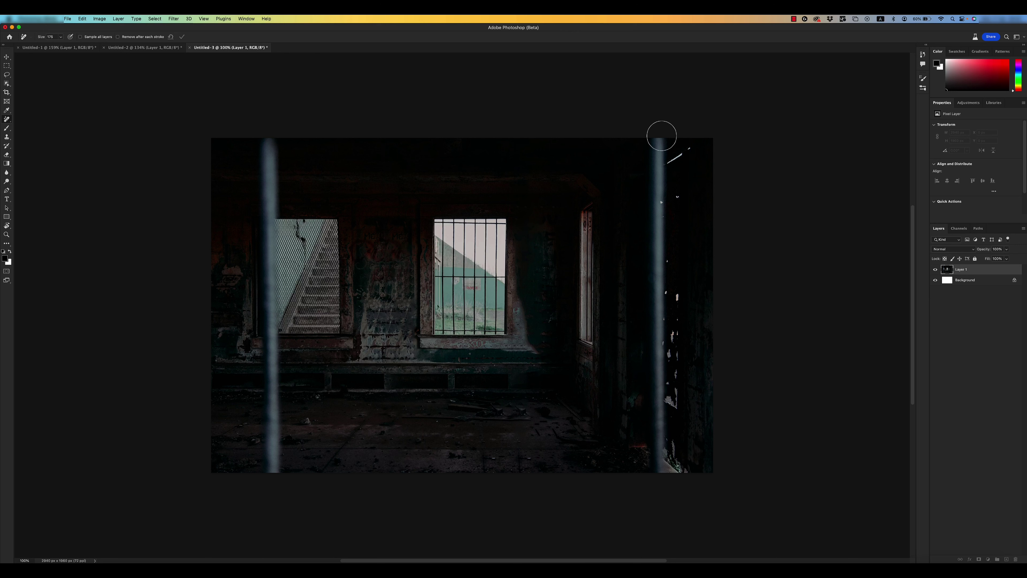
pyautogui.click(659, 145)
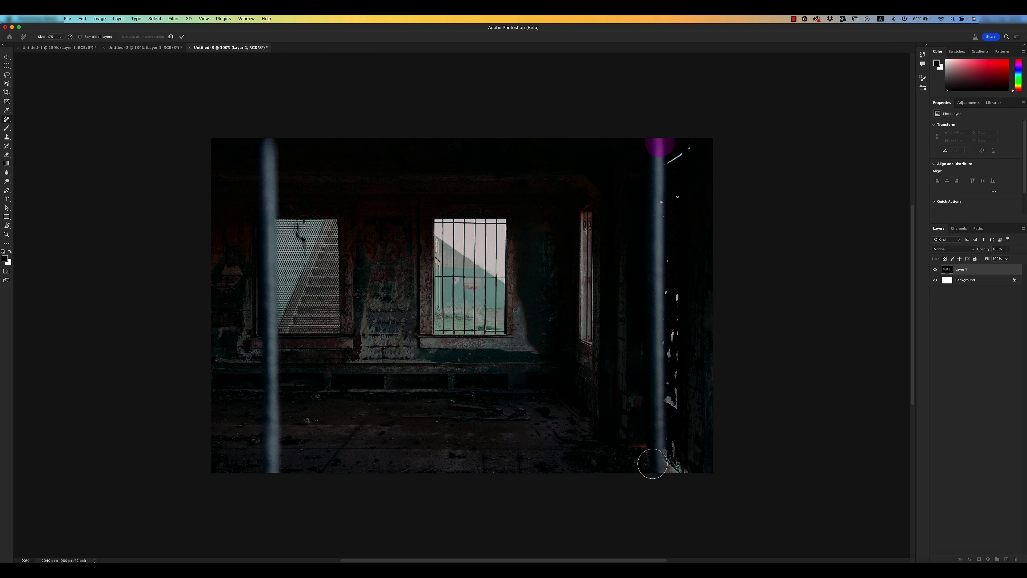
pyautogui.keyDown('shift'); pyautogui.click(653, 463); pyautogui.keyUp('shift')
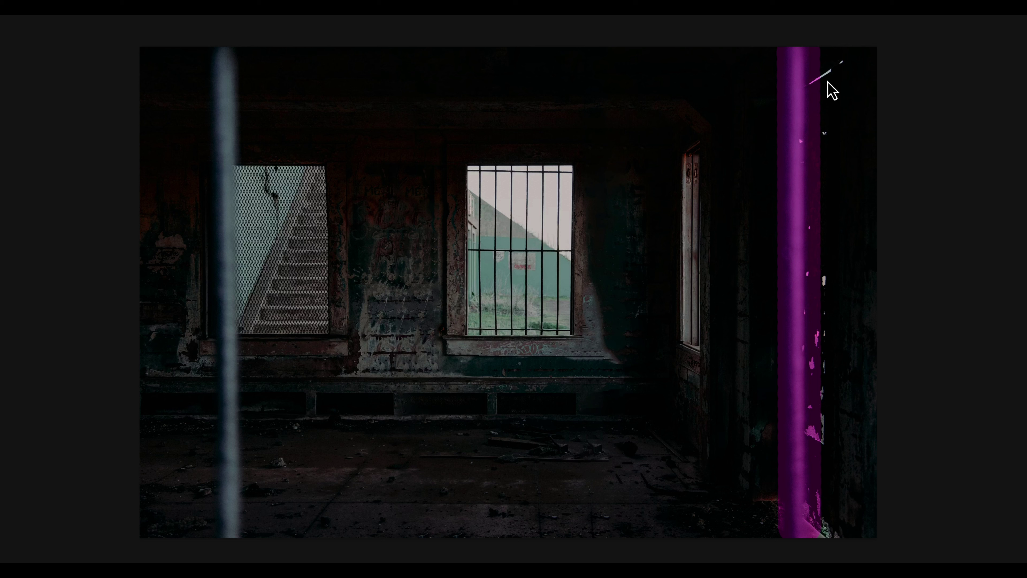
# Mark the white specks and debris along the right side and apply the removal
pyautogui.click(841, 68)
pyautogui.click(827, 131)
pyautogui.click(825, 285)
pyautogui.click(828, 327)
pyautogui.moveTo(824, 340)
pyautogui.mouseDown()
pyautogui.moveTo(825, 534)
pyautogui.moveTo(839, 546)
pyautogui.moveTo(812, 541)
pyautogui.mouseUp()
pyautogui.moveTo(775, 509)
pyautogui.mouseDown()
pyautogui.moveTo(761, 514)
pyautogui.moveTo(774, 501)
pyautogui.mouseUp()
pyautogui.moveTo(769, 425); pyautogui.dragTo(765, 453)
pyautogui.press('Return')
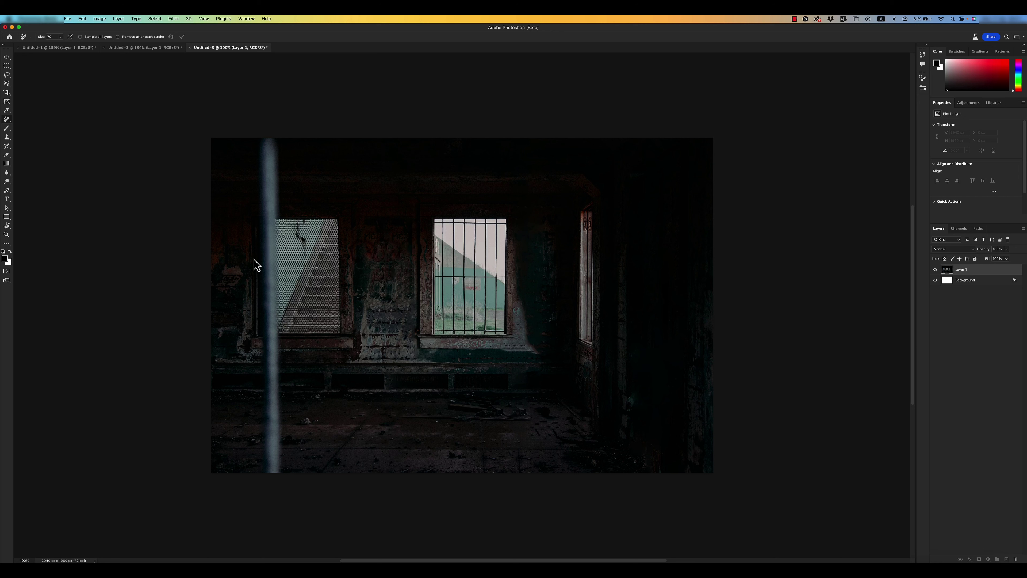
# Erase the leftmost bar with a size-150 straight stroke, then open the History list
pyautogui.press(']')
pyautogui.press(']')
pyautogui.press(']')
pyautogui.moveTo(269, 147); pyautogui.dragTo(269, 148)
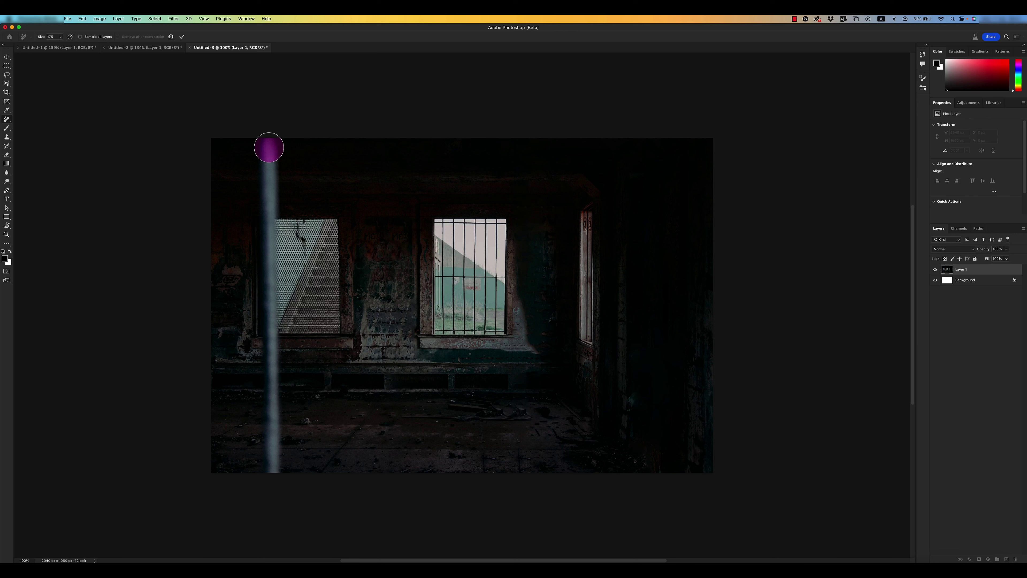
pyautogui.keyDown('shift'); pyautogui.click(276, 467); pyautogui.keyUp('shift')
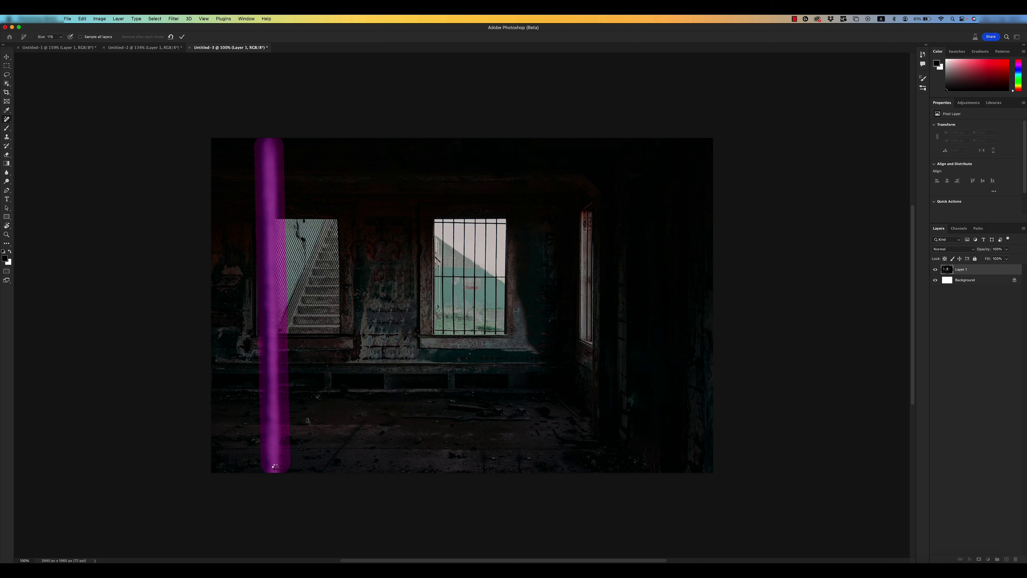
pyautogui.press('Return')
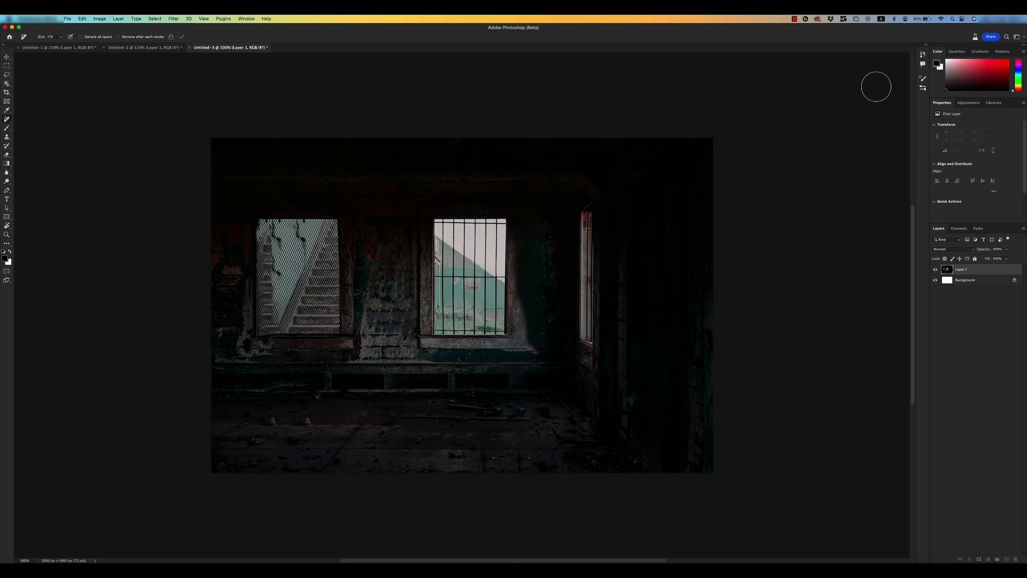
pyautogui.click(923, 55)
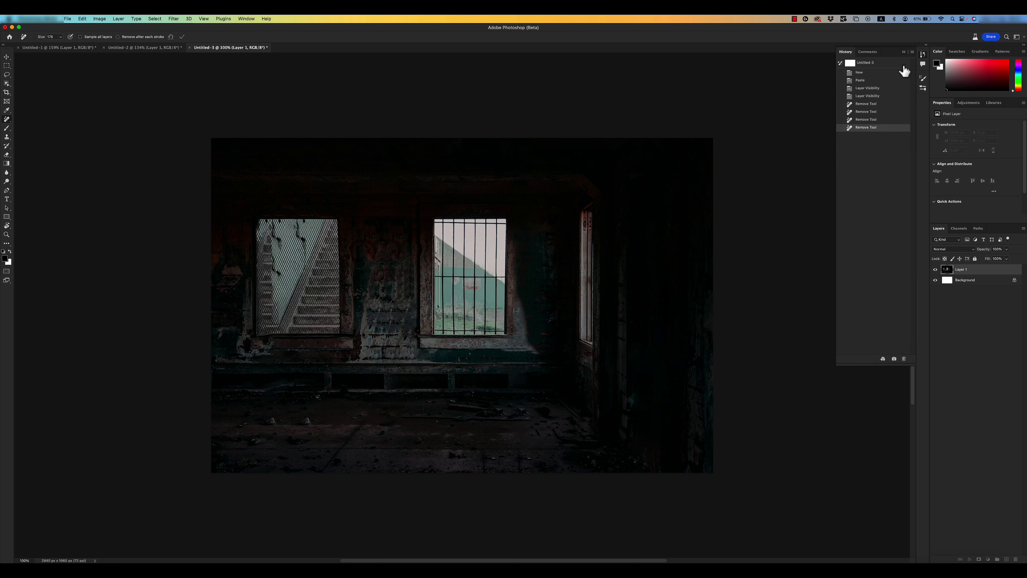
# Compare the original and final history states, then return to the Untitled-1 bedroom document
pyautogui.click(867, 81)
pyautogui.click(862, 128)
pyautogui.click(867, 73)
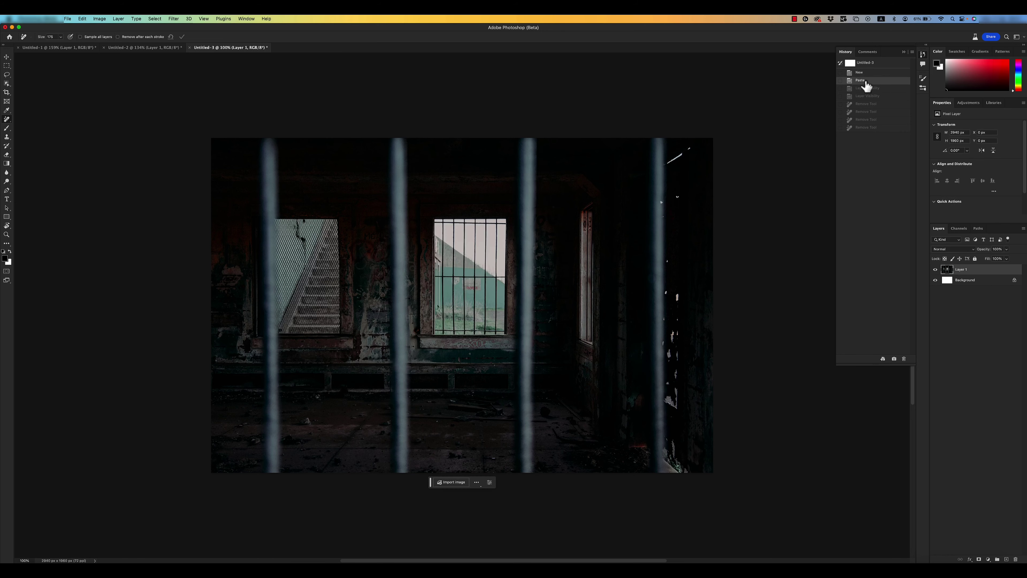
pyautogui.click(863, 128)
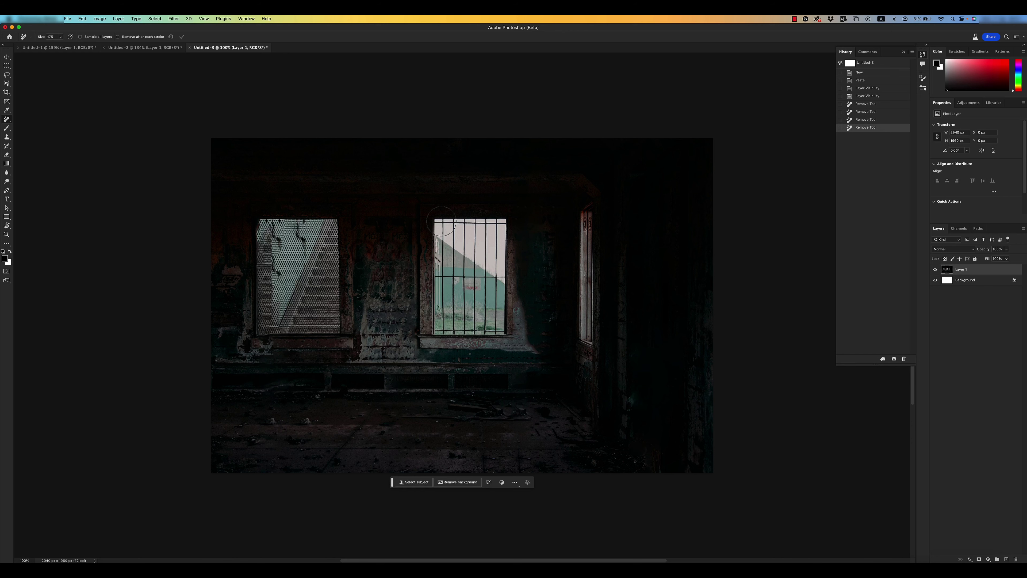
pyautogui.click(134, 49)
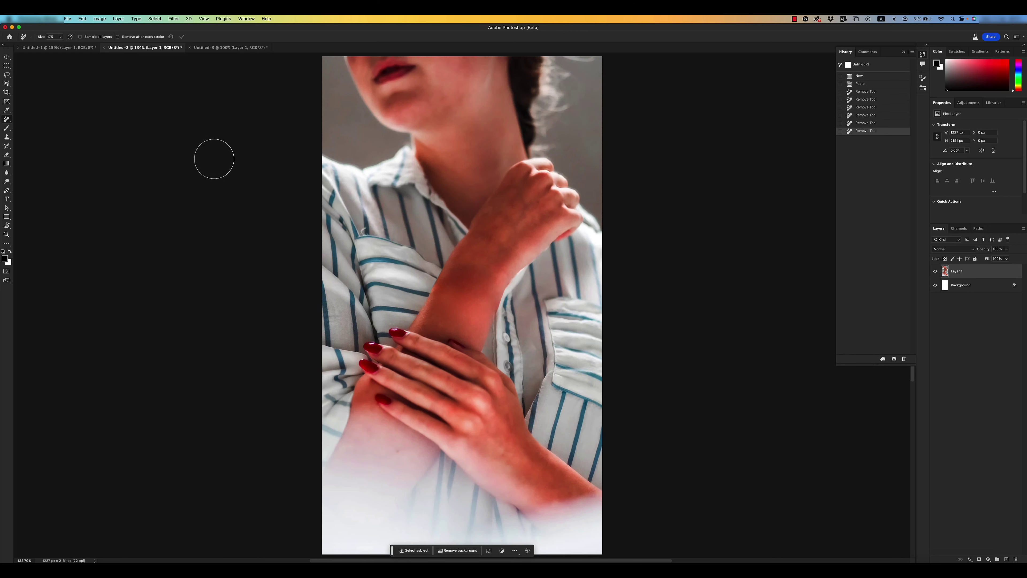
pyautogui.click(64, 48)
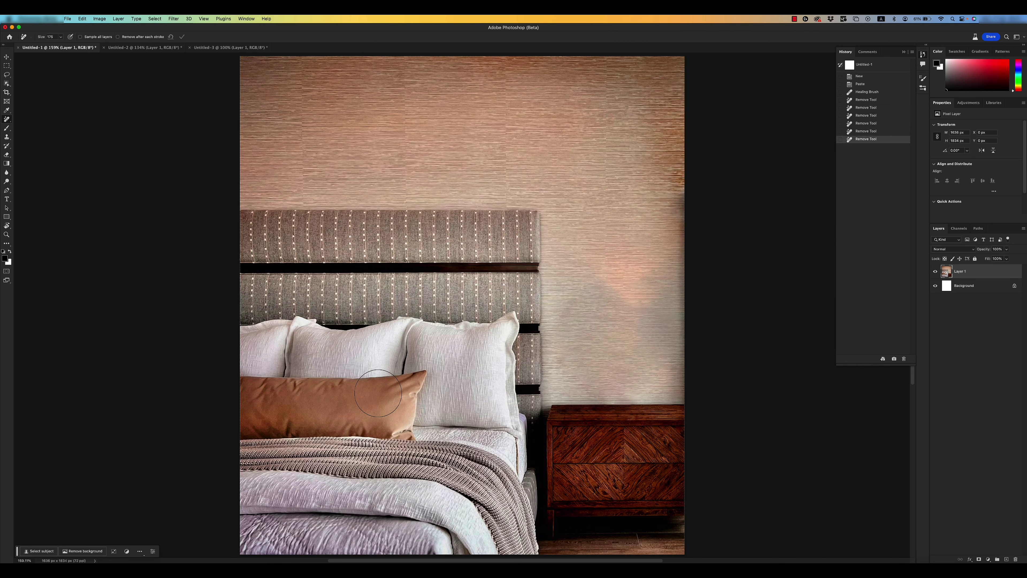
# Zoom in on the orange pillow and shrink the Remove Tool brush
pyautogui.press('super+equal')
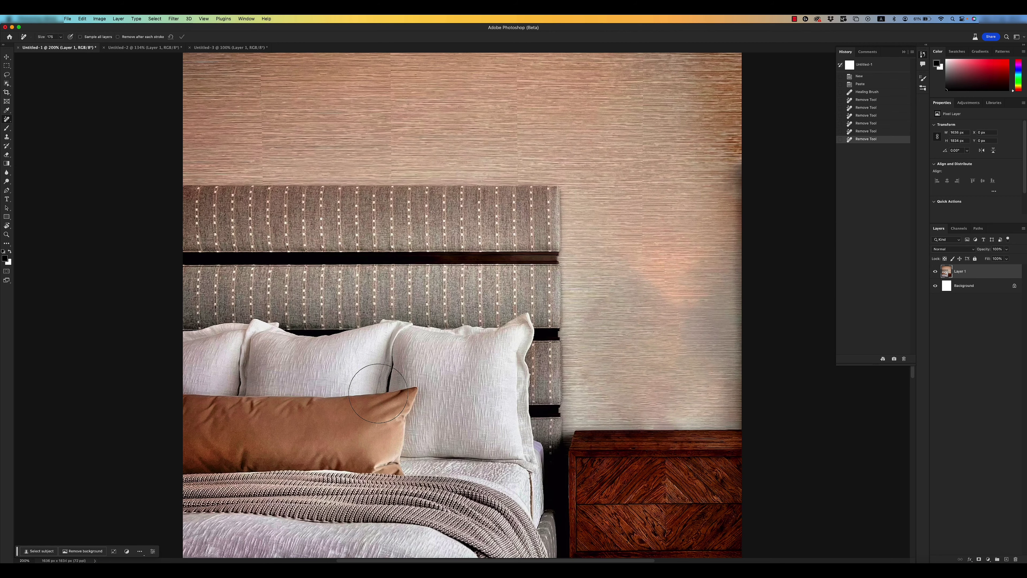
pyautogui.press('super+equal')
pyautogui.moveTo(360, 408); pyautogui.dragTo(452, 281)
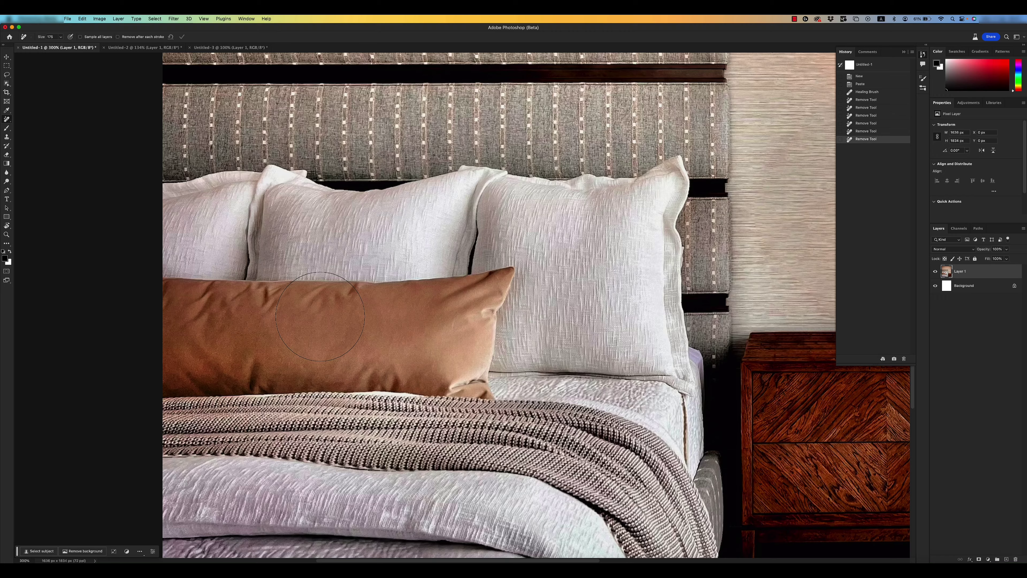
pyautogui.press('[')
pyautogui.press('[')
pyautogui.press('[')
pyautogui.press('[')
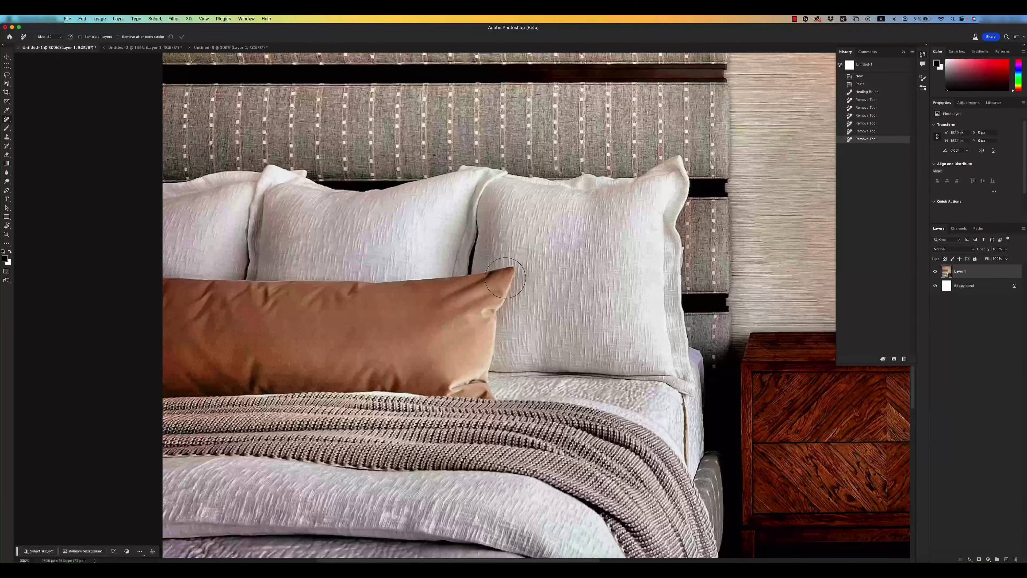
pyautogui.press('[')
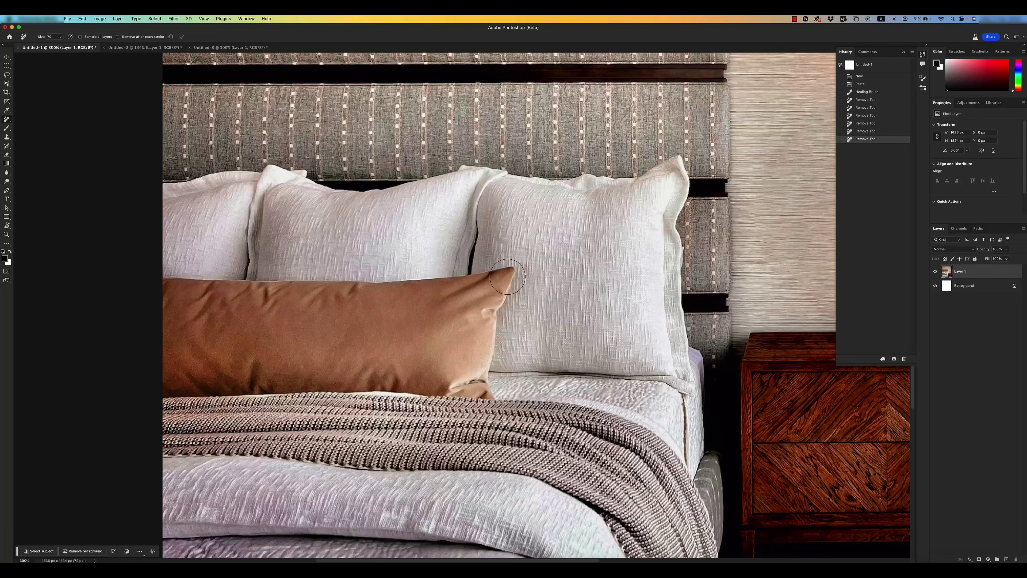
# Paint over the entire orange bolster pillow and apply the removal
pyautogui.moveTo(507, 277); pyautogui.dragTo(478, 389)
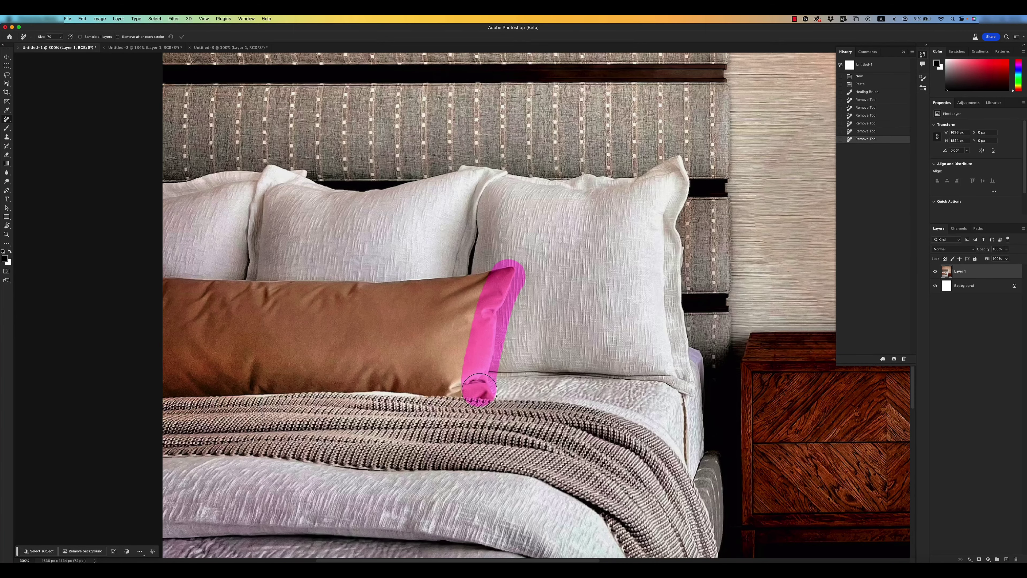
pyautogui.moveTo(481, 391)
pyautogui.mouseDown()
pyautogui.moveTo(268, 380)
pyautogui.moveTo(165, 321)
pyautogui.mouseUp()
pyautogui.moveTo(156, 282)
pyautogui.mouseDown()
pyautogui.moveTo(493, 278)
pyautogui.moveTo(452, 364)
pyautogui.moveTo(218, 355)
pyautogui.moveTo(190, 316)
pyautogui.moveTo(450, 315)
pyautogui.moveTo(408, 340)
pyautogui.moveTo(253, 349)
pyautogui.mouseUp()
pyautogui.moveTo(383, 332); pyautogui.dragTo(415, 329)
pyautogui.hscroll(5, 416, 328)
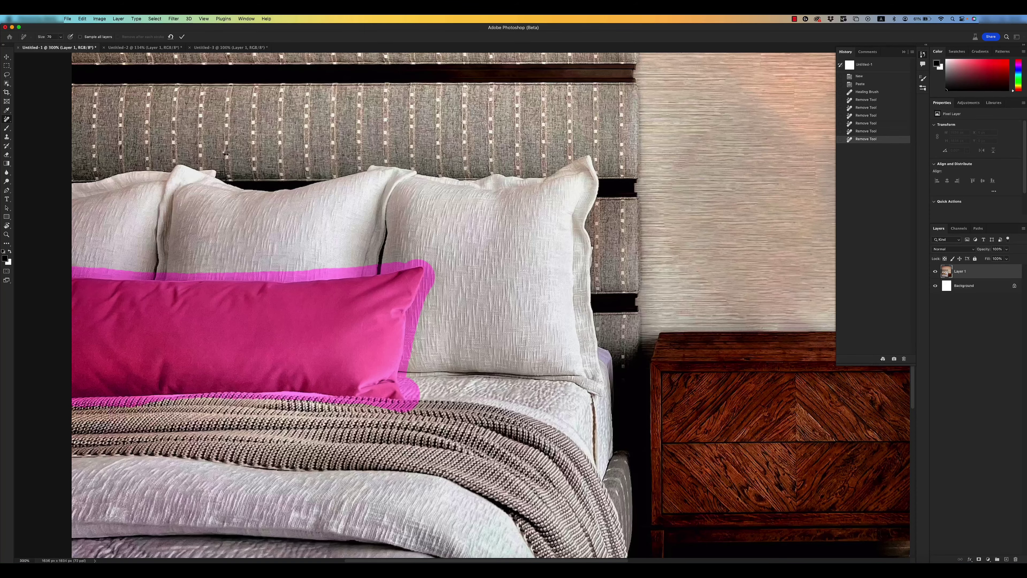
pyautogui.press('Return')
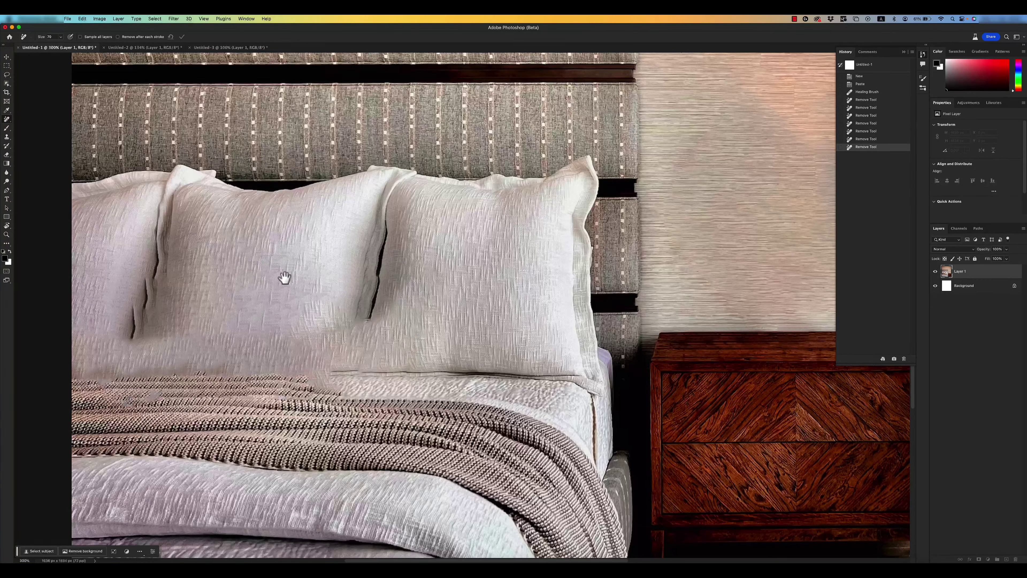
pyautogui.moveTo(284, 278); pyautogui.dragTo(390, 233)
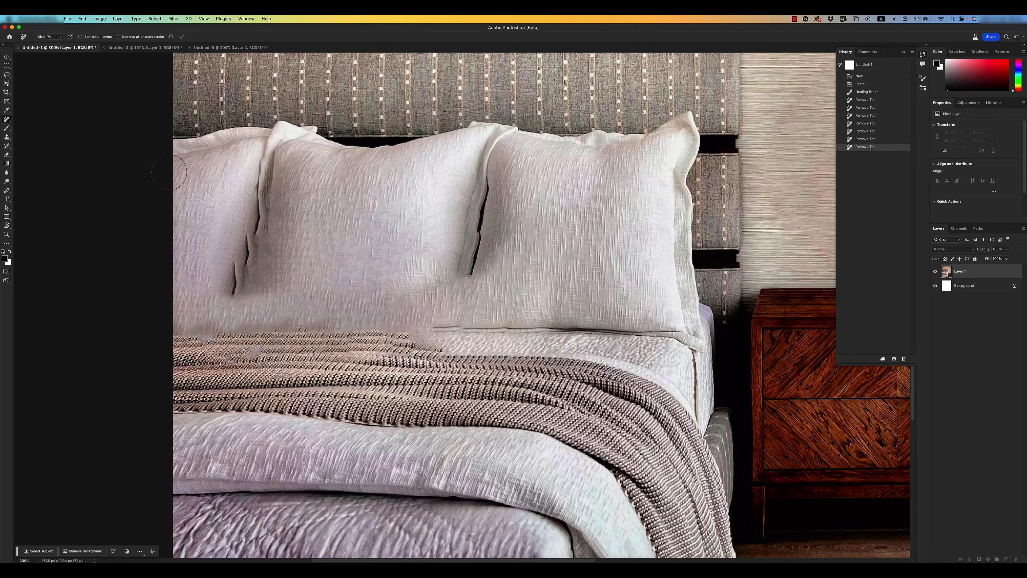
pyautogui.rightClick(8, 122)
# Clone Stamp the seam on the right pillow using a smaller brush
pyautogui.click(7, 137)
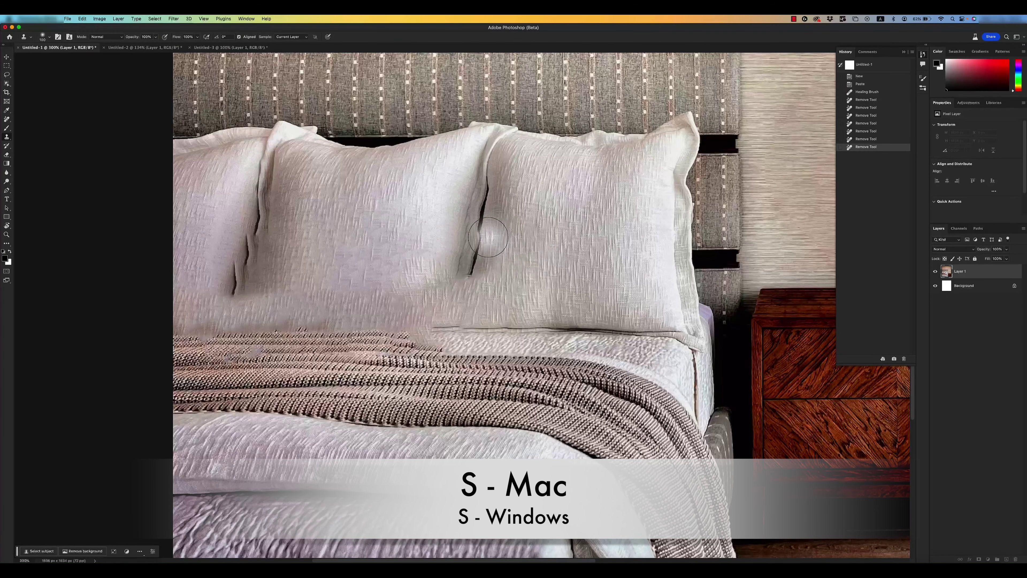
pyautogui.press('[')
pyautogui.press('[')
pyautogui.press('[')
pyautogui.press('[')
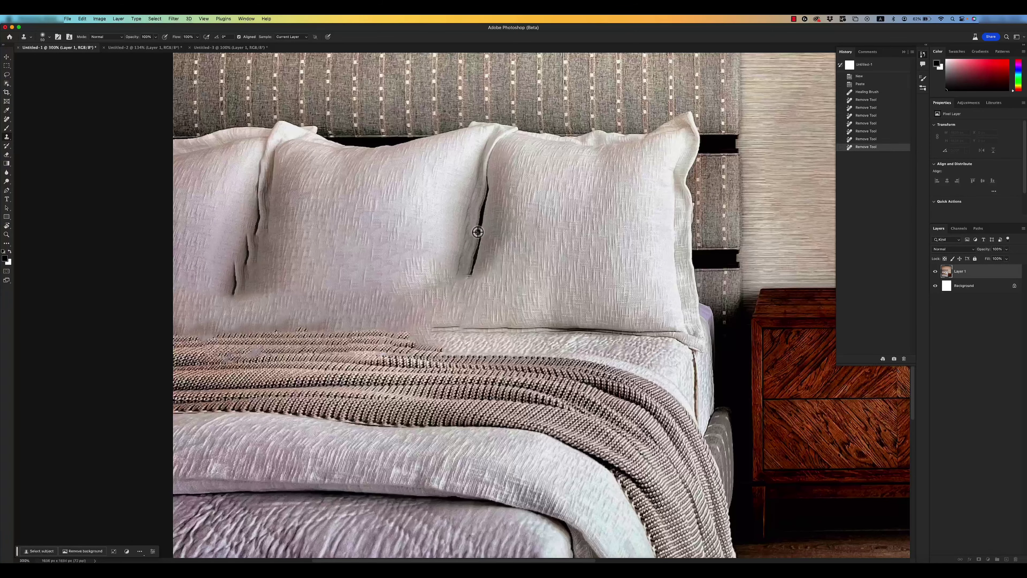
pyautogui.moveTo(478, 234); pyautogui.dragTo(472, 279)
pyautogui.moveTo(472, 295); pyautogui.dragTo(468, 322)
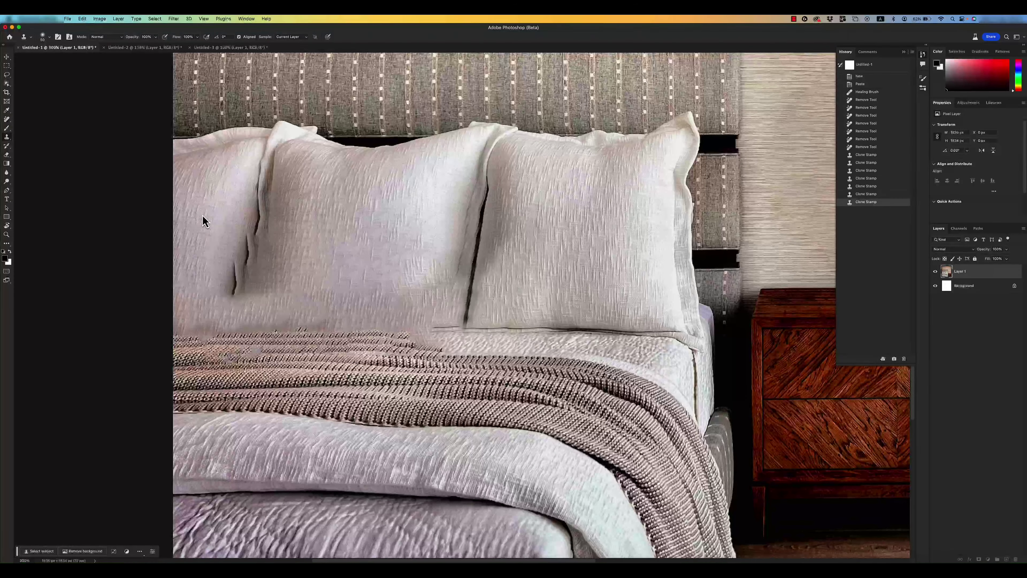
# With a 60 brush, clone clean fabric over the left pillow's crease
pyautogui.press(']')
pyautogui.keyDown('alt'); pyautogui.click(259, 208); pyautogui.keyUp('alt')
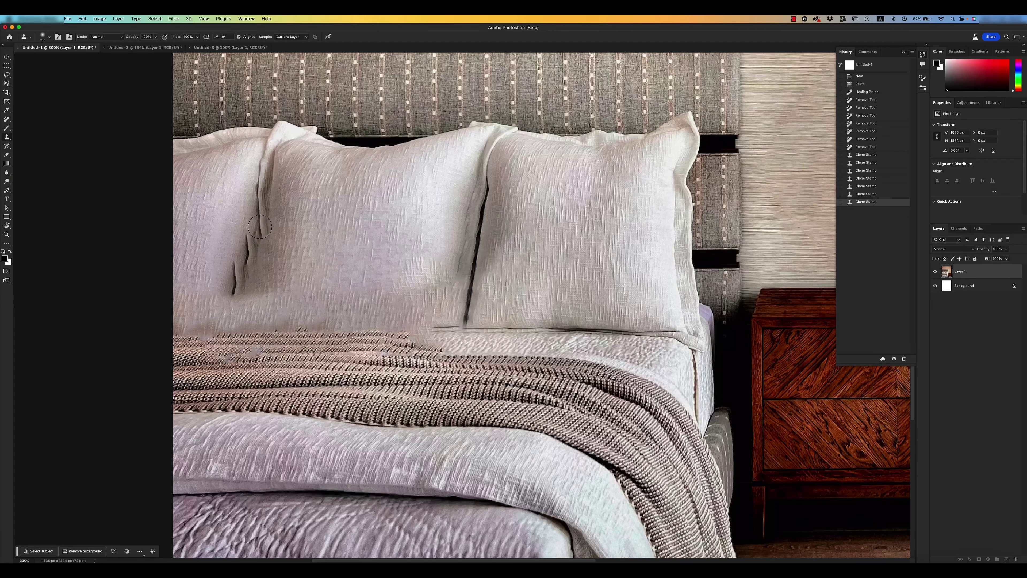
pyautogui.click(260, 226)
pyautogui.click(259, 255)
pyautogui.click(260, 267)
pyautogui.click(262, 285)
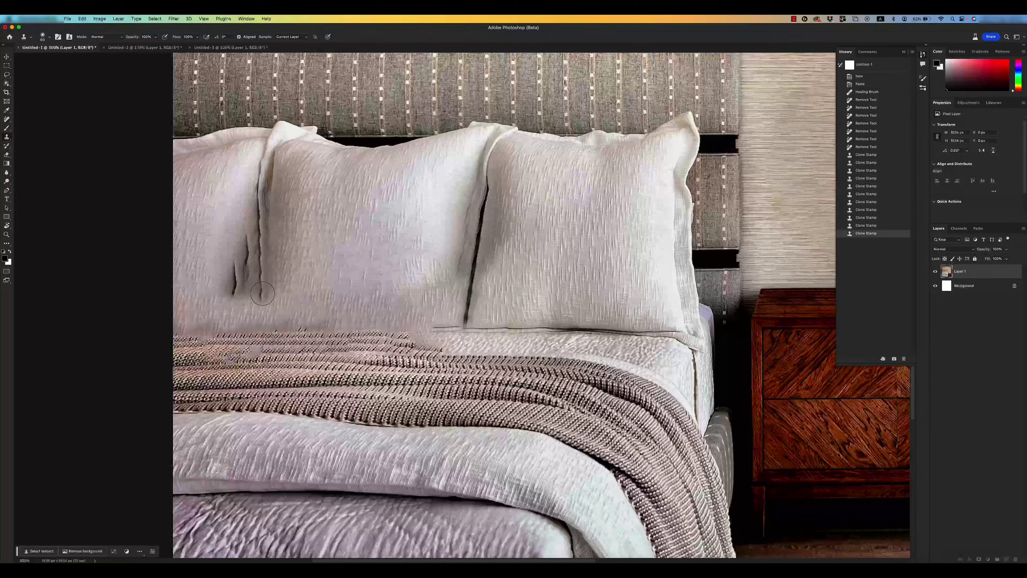
pyautogui.click(263, 310)
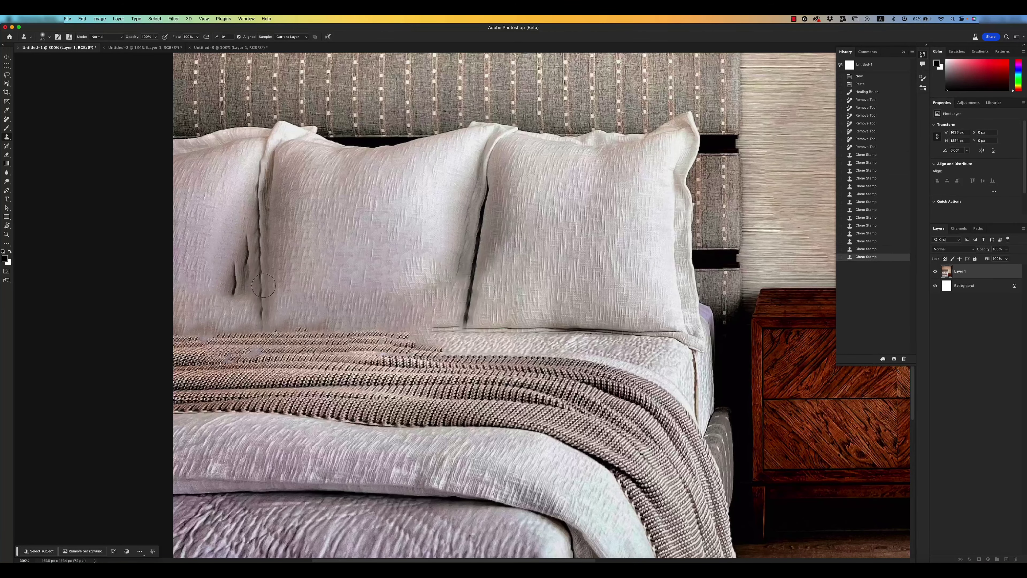
pyautogui.scroll(-3, 263, 247)
pyautogui.scroll(-3, 264, 247)
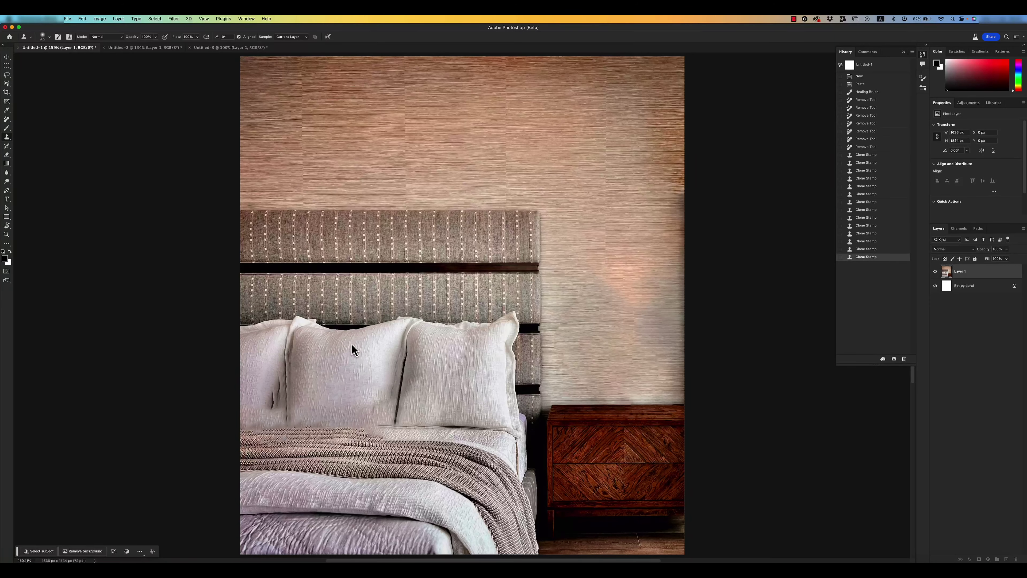
pyautogui.press('v')
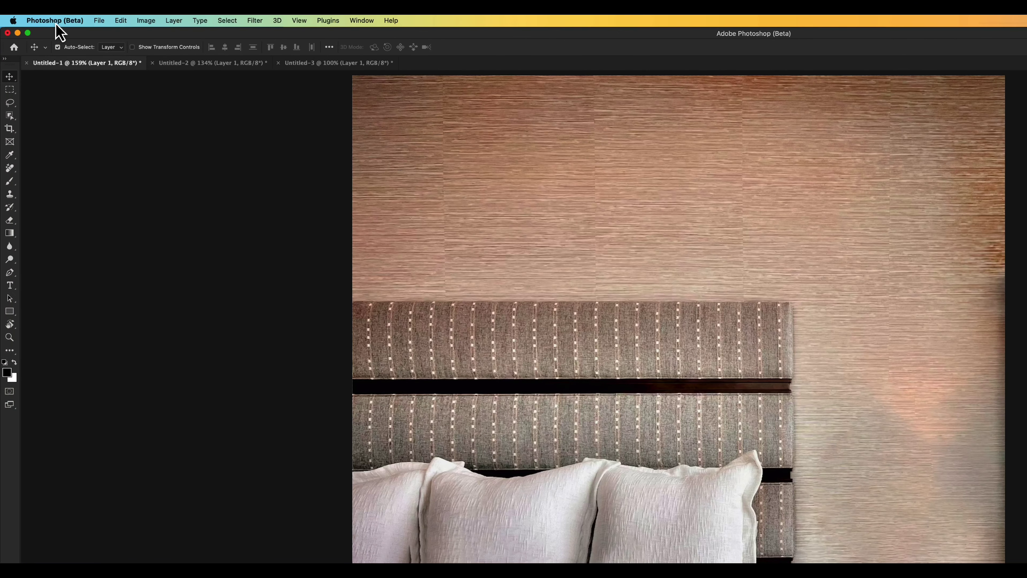
# View the About Photoshop screen confirming version 24.5.0 Release, then close it
pyautogui.click(56, 21)
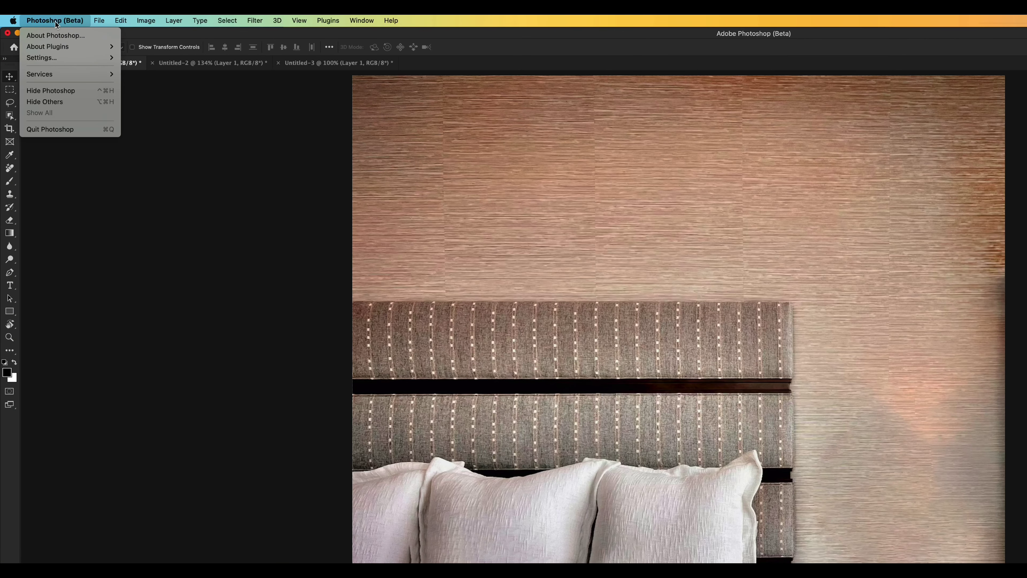
pyautogui.click(55, 36)
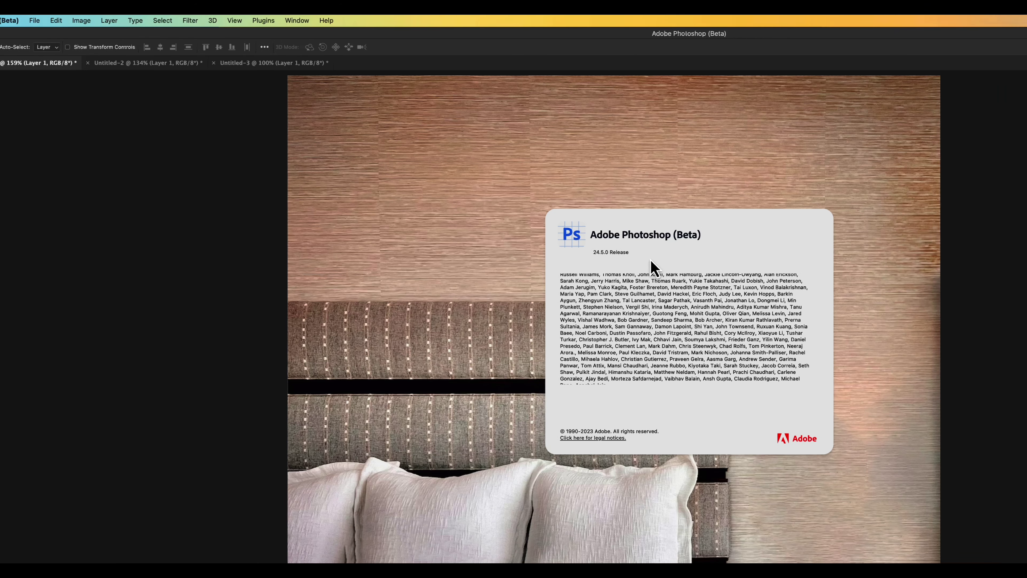
pyautogui.click(667, 265)
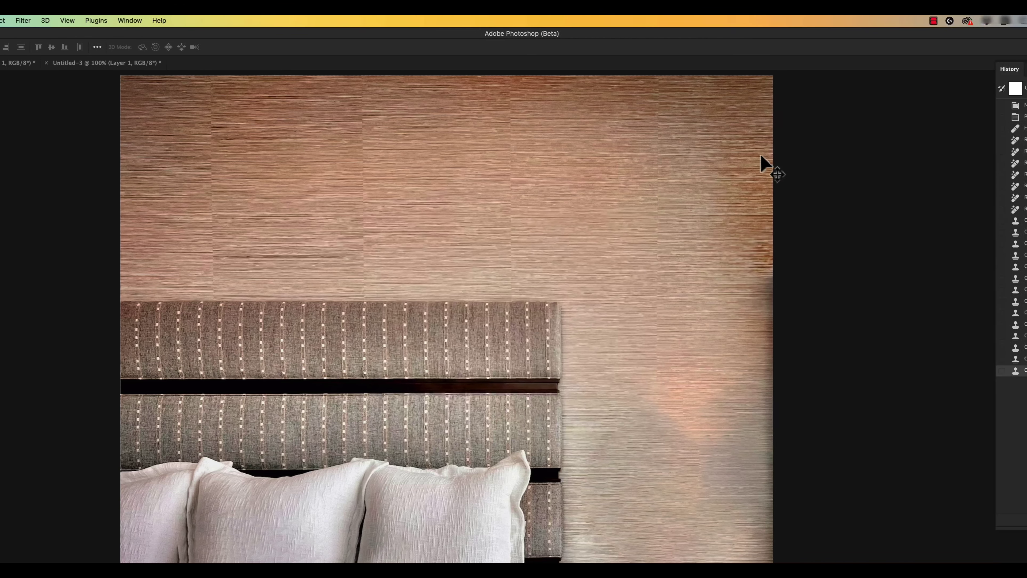
# Open Creative Cloud, move its window aside, and show the Beta apps page
pyautogui.click(959, 21)
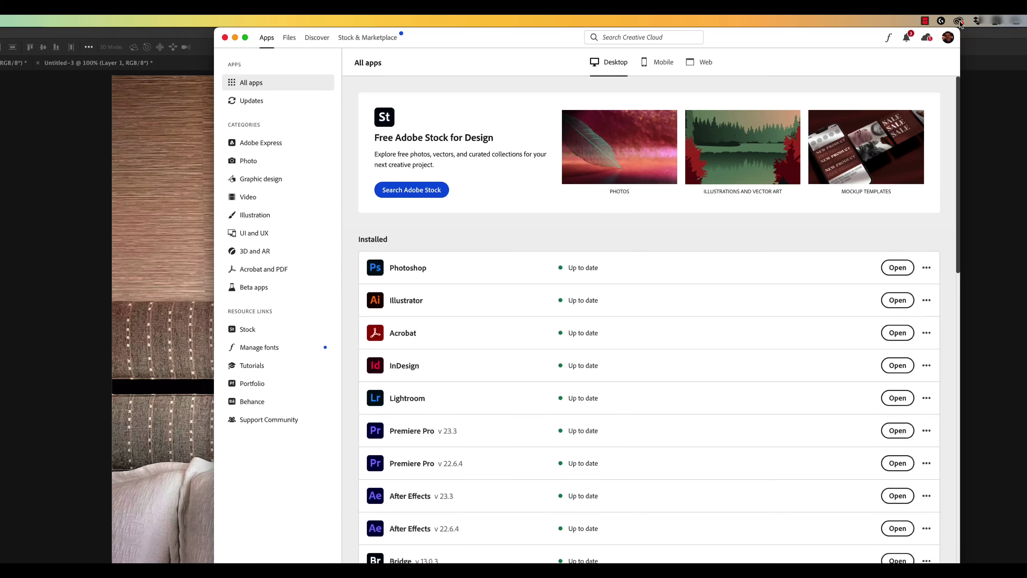
pyautogui.moveTo(516, 40); pyautogui.dragTo(410, 67)
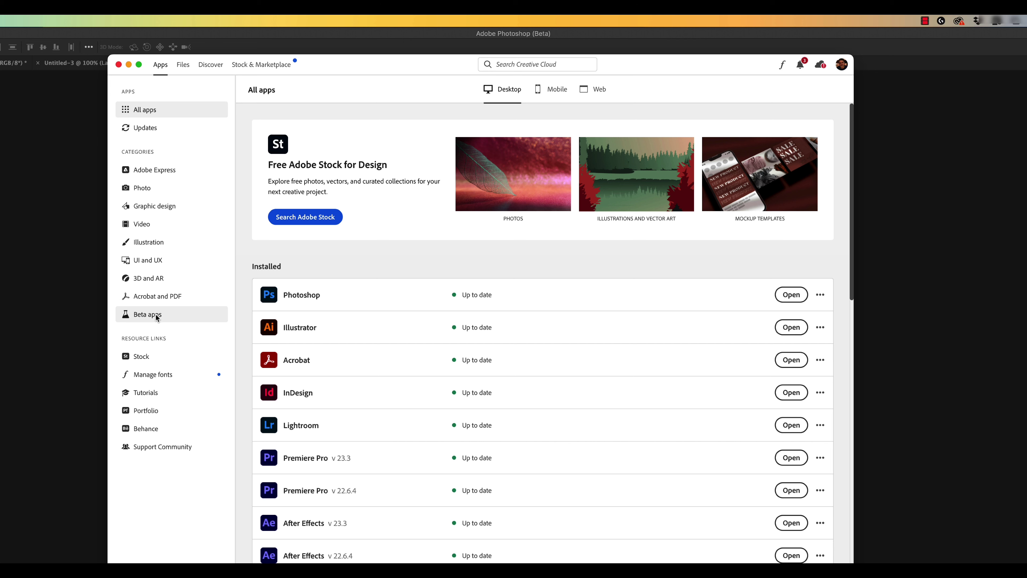
pyautogui.click(151, 315)
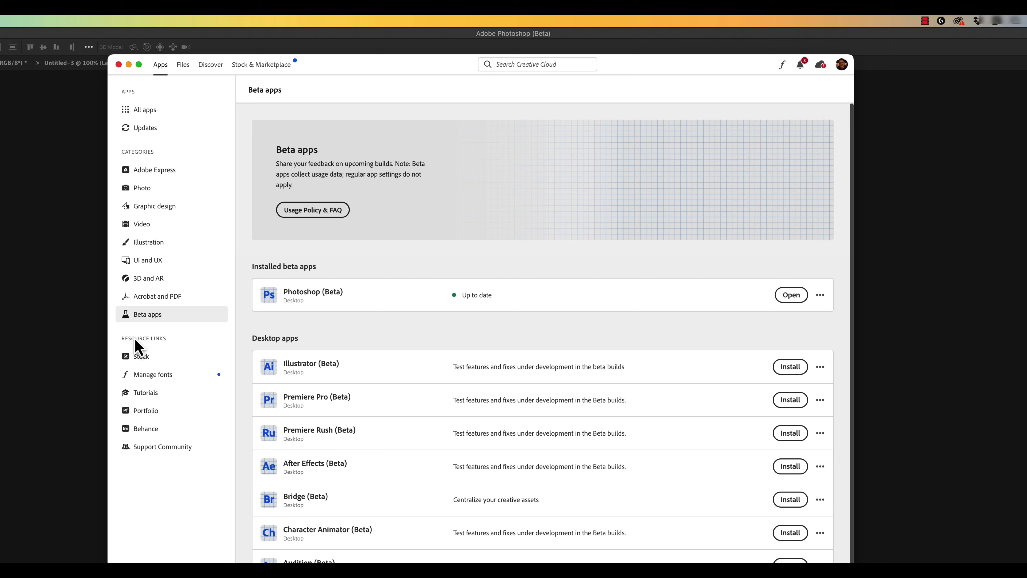
# Dismiss Creative Cloud and bring the Photoshop bedroom image back to the front
pyautogui.click(93, 330)
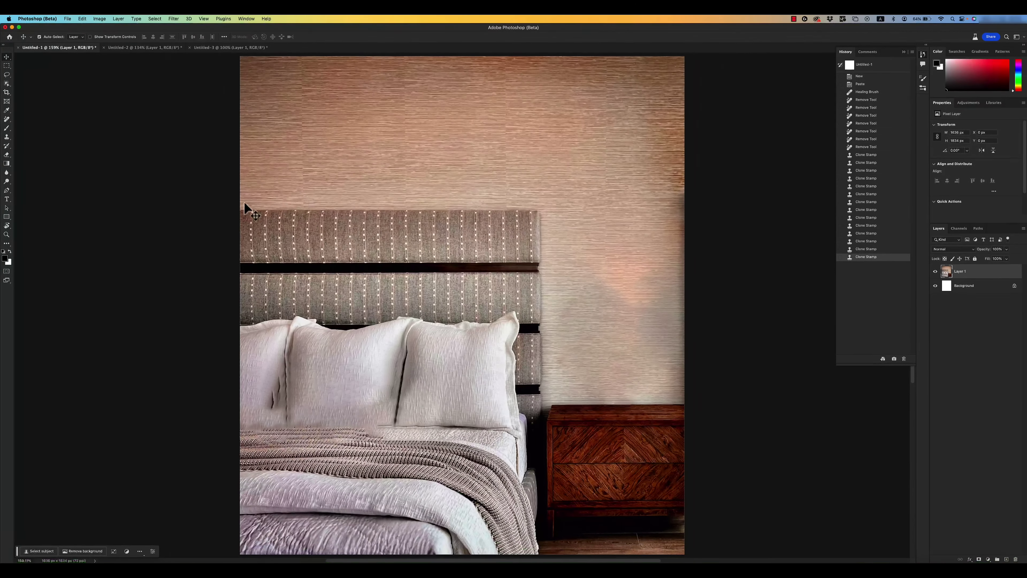